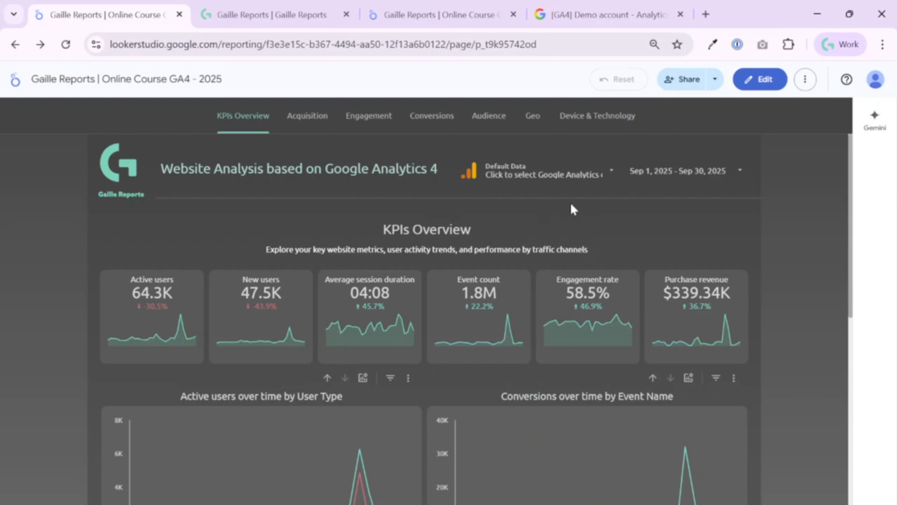
Look over the Gaille Reports website's home page, then return to the finished GA4 report
{"action": "left_click", "coordinate": [244, 14]}
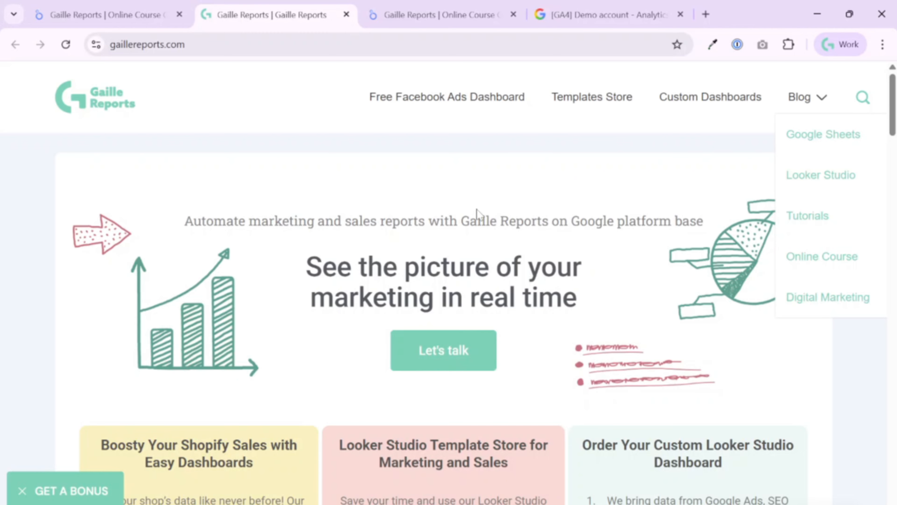
{"action": "scroll", "coordinate": [477, 212], "scroll_direction": "down", "scroll_amount": 5}
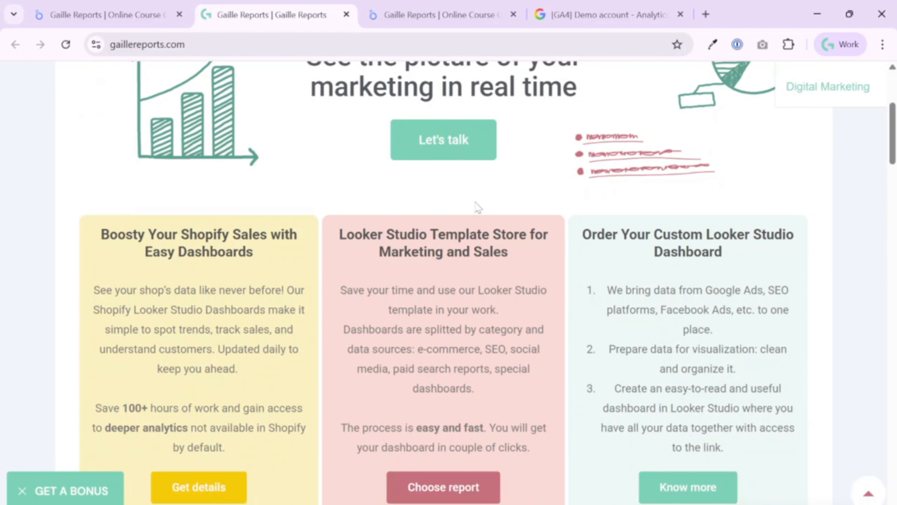
{"action": "scroll", "coordinate": [478, 208], "scroll_direction": "up", "scroll_amount": 5}
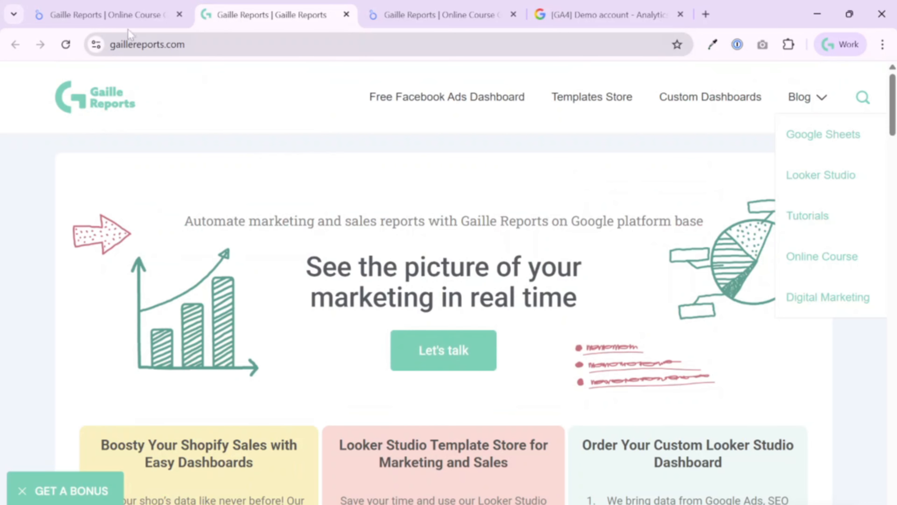
{"action": "left_click", "coordinate": [111, 22]}
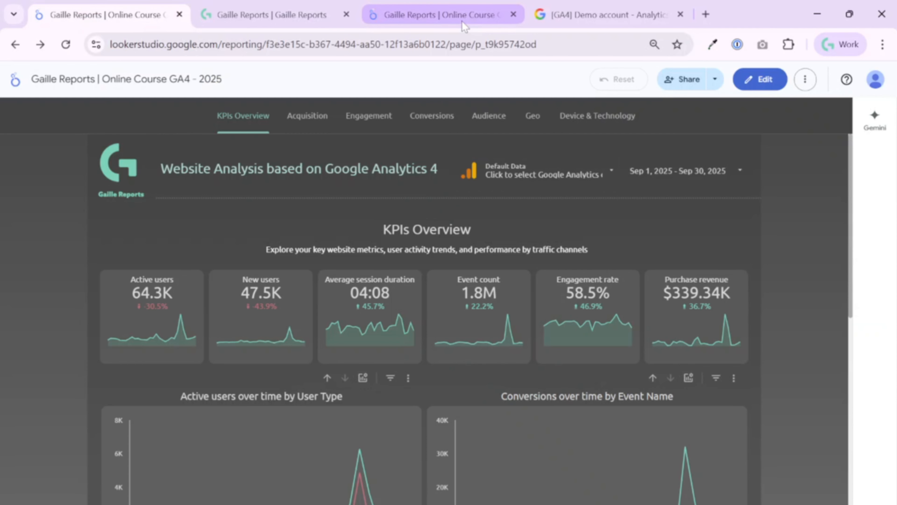
Switch to the "Online Course GA4 - 2025 - working" report and view its added data sources
{"action": "mouse_move", "coordinate": [462, 22]}
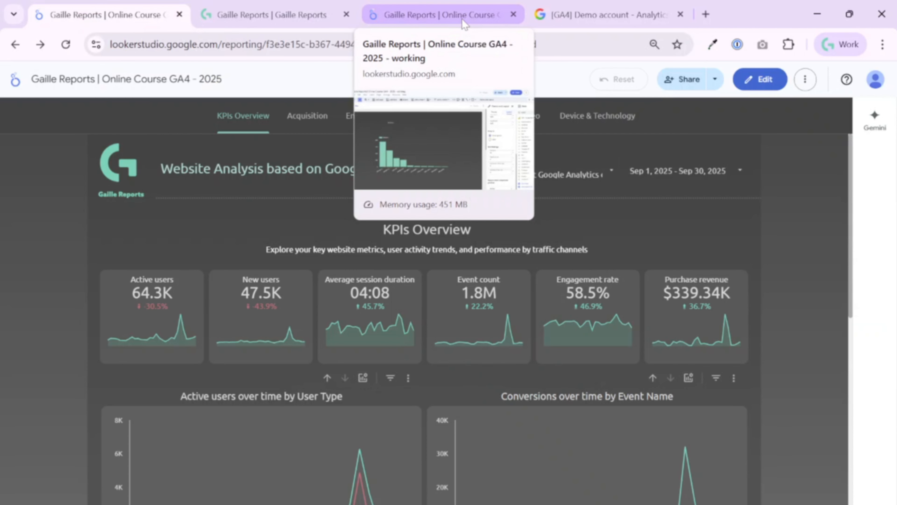
{"action": "left_click", "coordinate": [462, 20]}
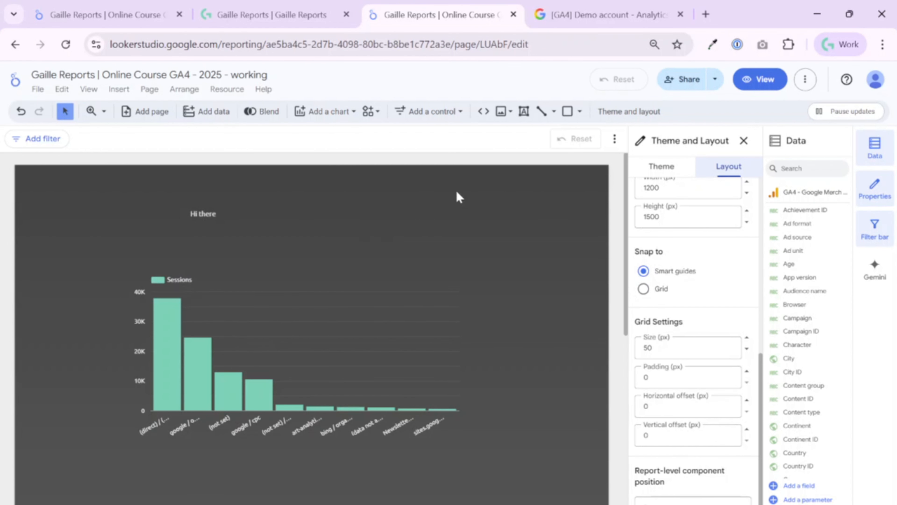
{"action": "left_click", "coordinate": [227, 89]}
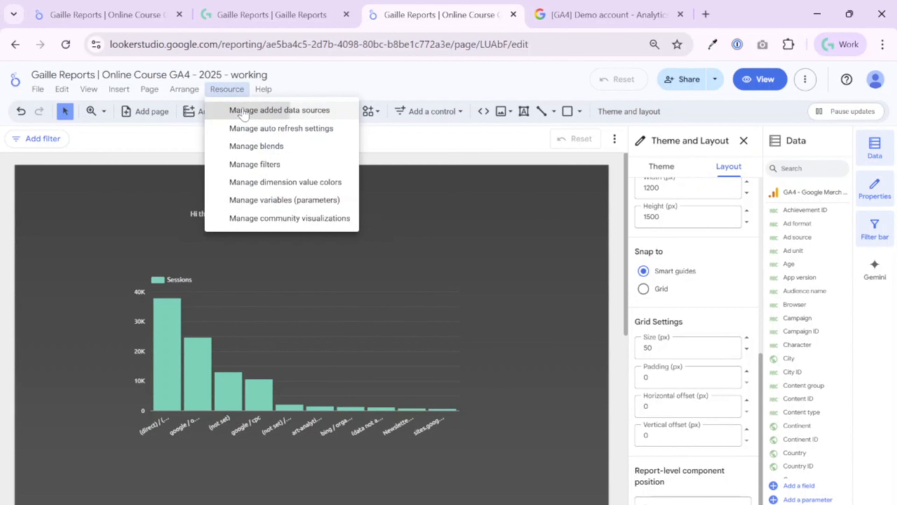
{"action": "left_click", "coordinate": [261, 110]}
{"action": "left_click", "coordinate": [872, 113]}
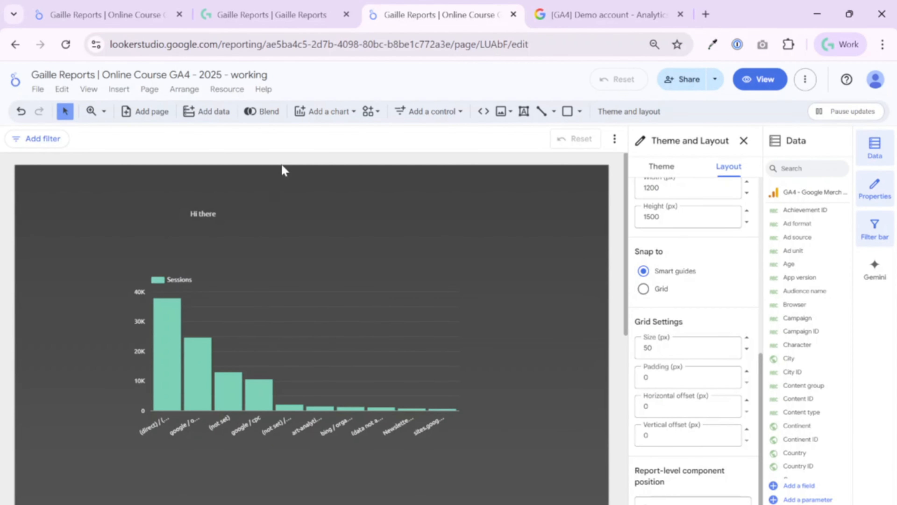
Copy the Gaille Reports logo from the finished GA4 report's header into the working report
{"action": "left_click", "coordinate": [106, 15]}
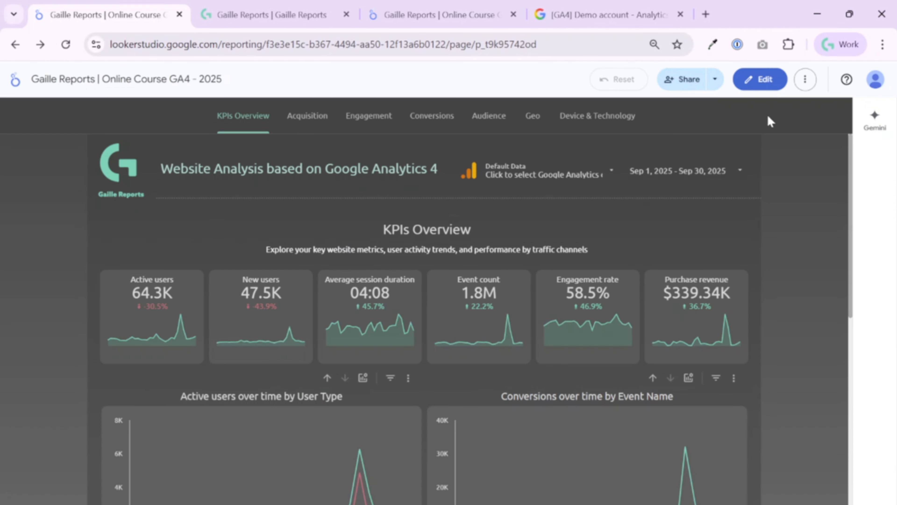
{"action": "left_click", "coordinate": [762, 80]}
{"action": "left_click", "coordinate": [60, 219]}
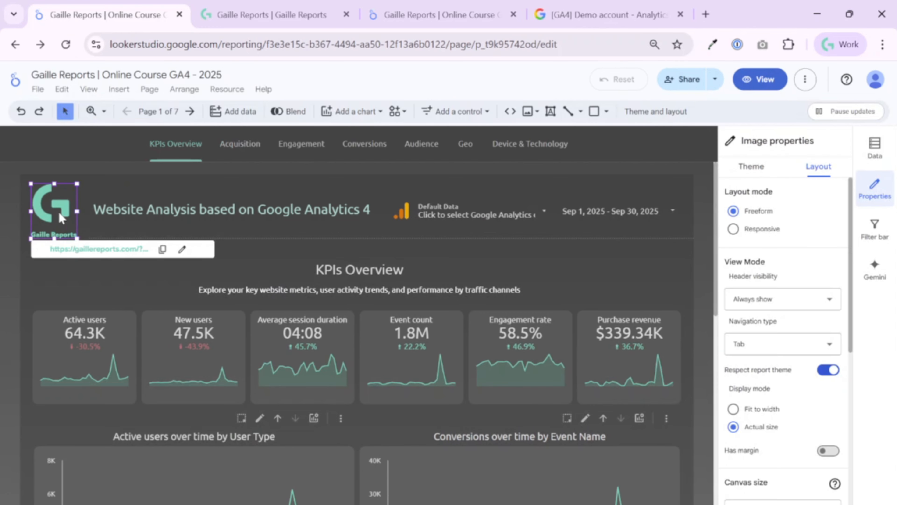
{"action": "left_click", "coordinate": [406, 26]}
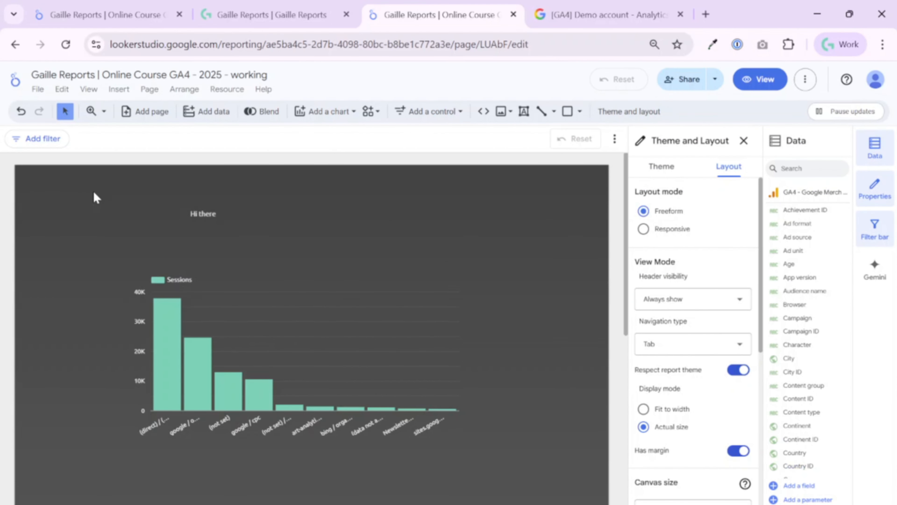
{"action": "key", "text": "ctrl+v"}
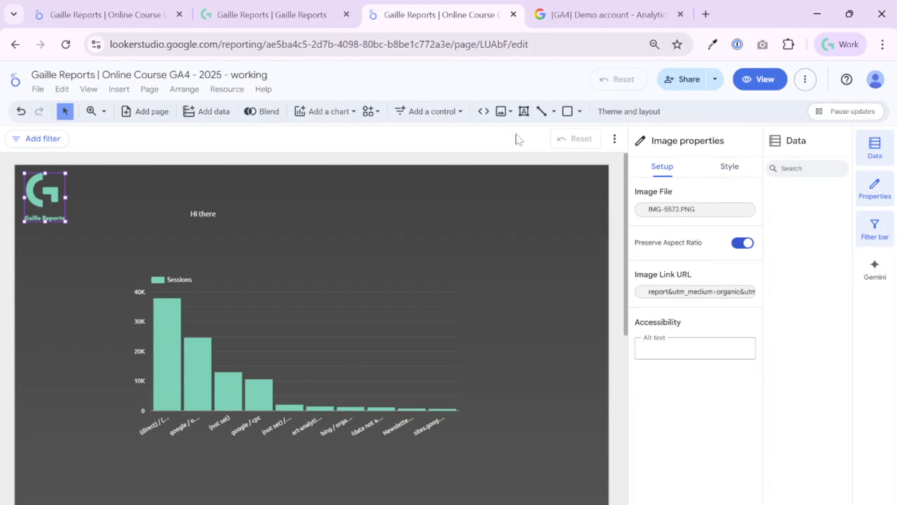
Review the options for inserting an image and the pasted logo's link and style properties
{"action": "left_click", "coordinate": [503, 113]}
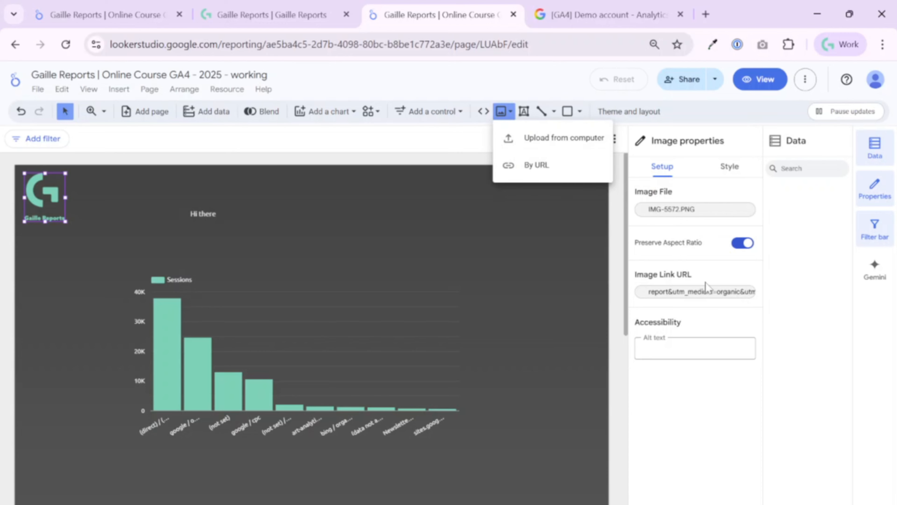
{"action": "left_click", "coordinate": [672, 297]}
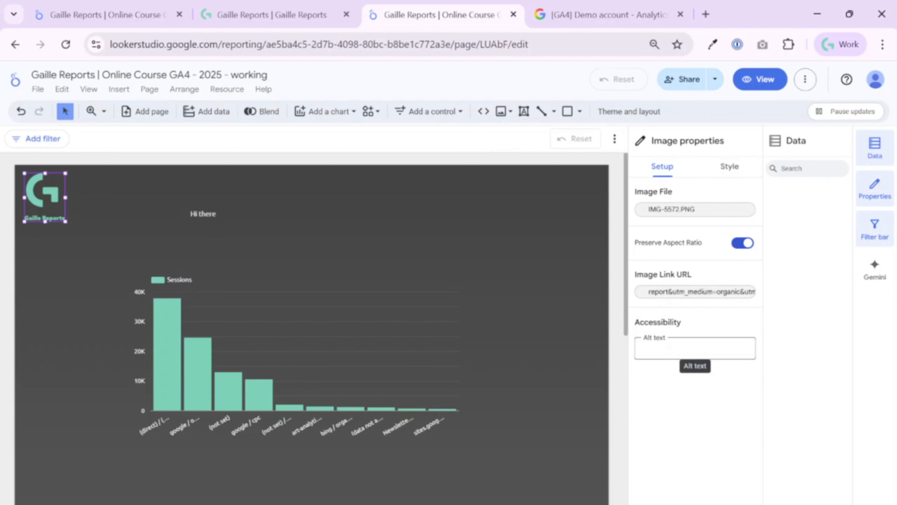
{"action": "left_click", "coordinate": [741, 173]}
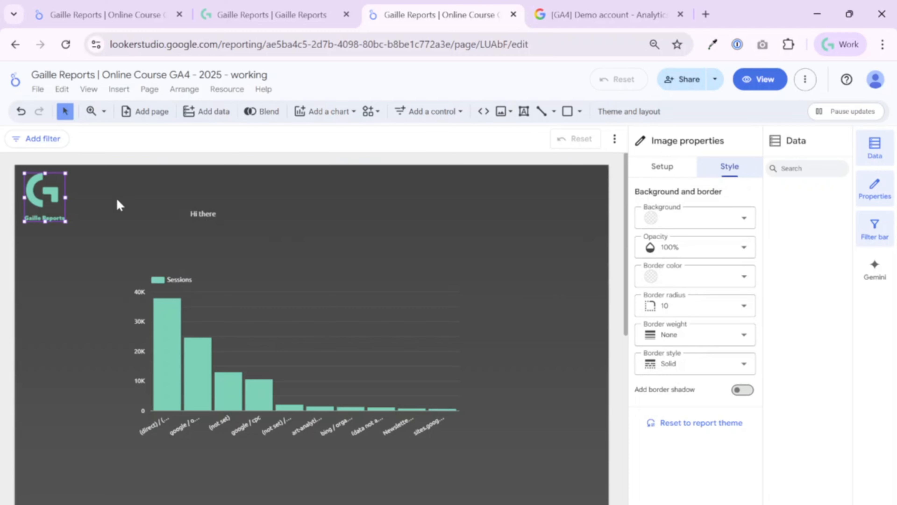
Compare the selection outlines of the report-level logo and the Sessions bar chart
{"action": "left_click", "coordinate": [136, 192]}
{"action": "left_click", "coordinate": [56, 212]}
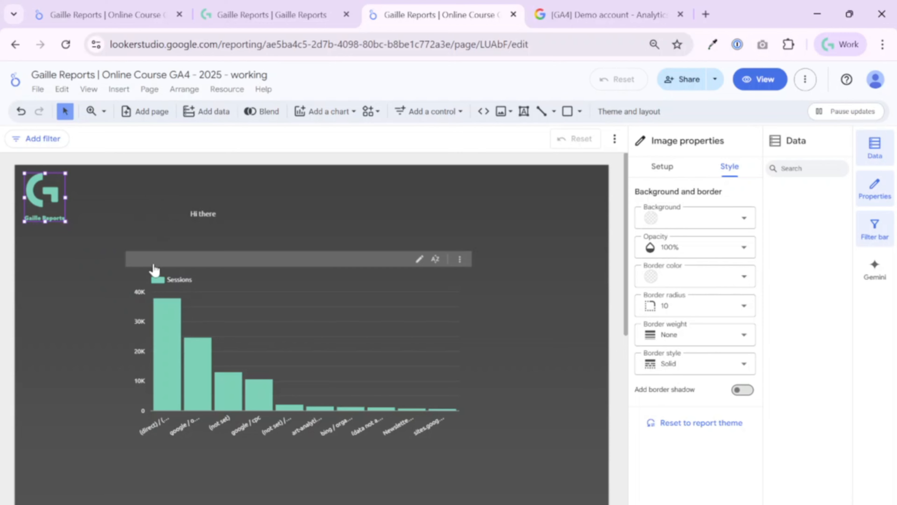
{"action": "left_click", "coordinate": [277, 290]}
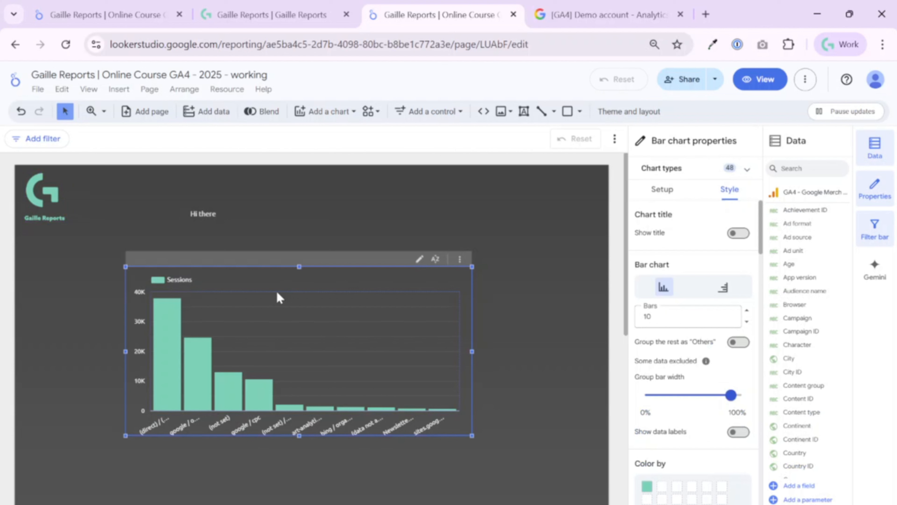
{"action": "left_click", "coordinate": [54, 207]}
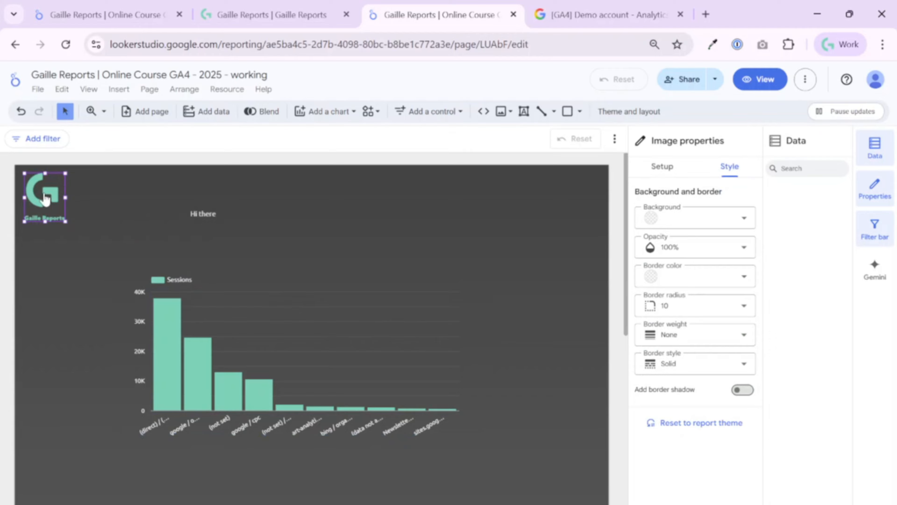
Change the logo to page level and back to report level
{"action": "right_click", "coordinate": [34, 198]}
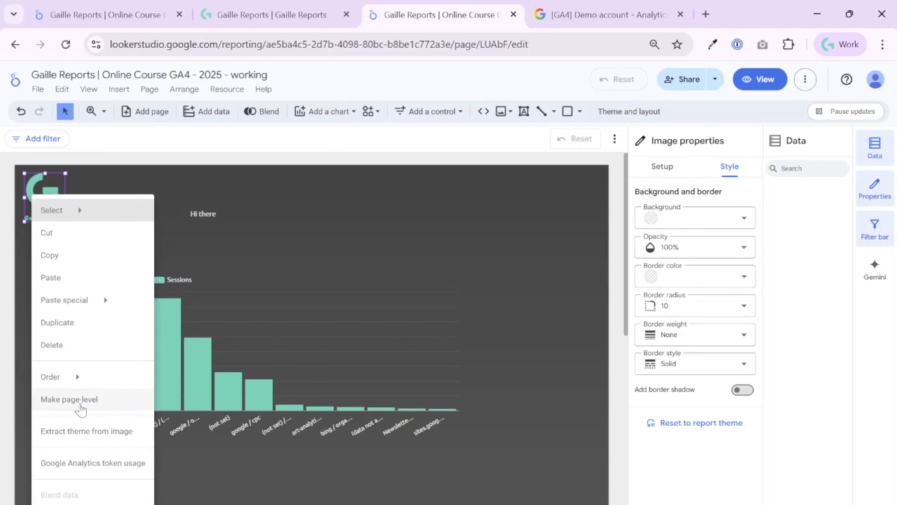
{"action": "left_click", "coordinate": [80, 406]}
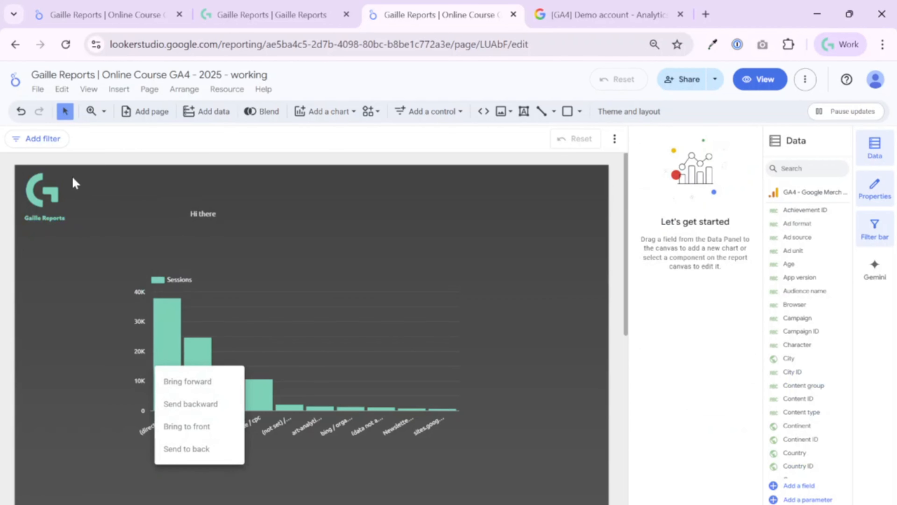
{"action": "left_click", "coordinate": [46, 203]}
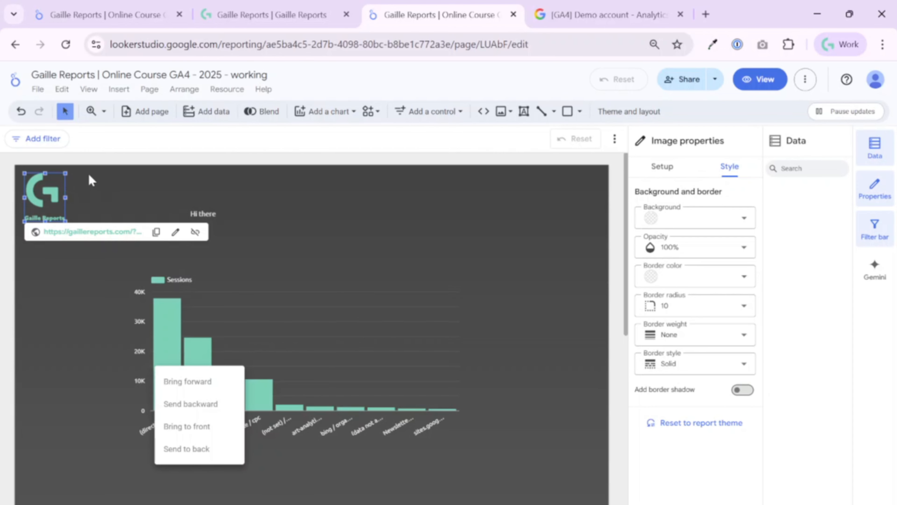
{"action": "right_click", "coordinate": [55, 189]}
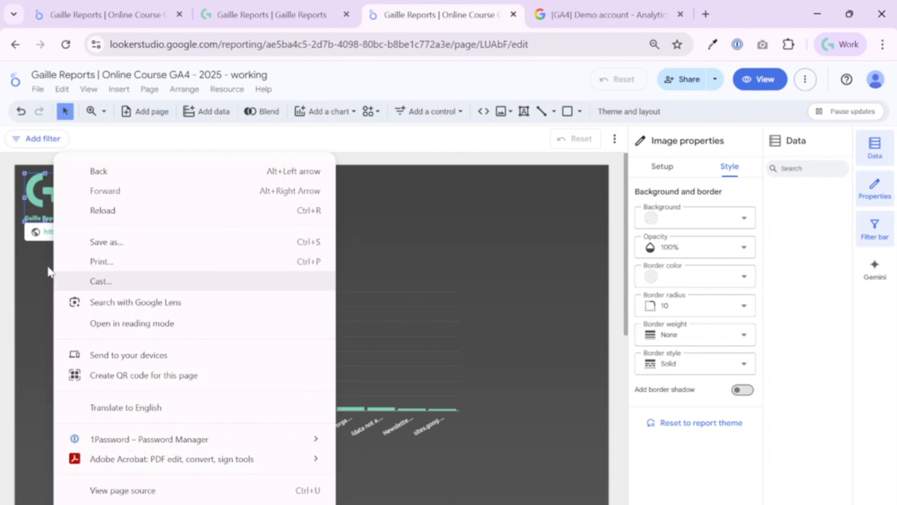
{"action": "left_click", "coordinate": [38, 281]}
{"action": "right_click", "coordinate": [45, 197]}
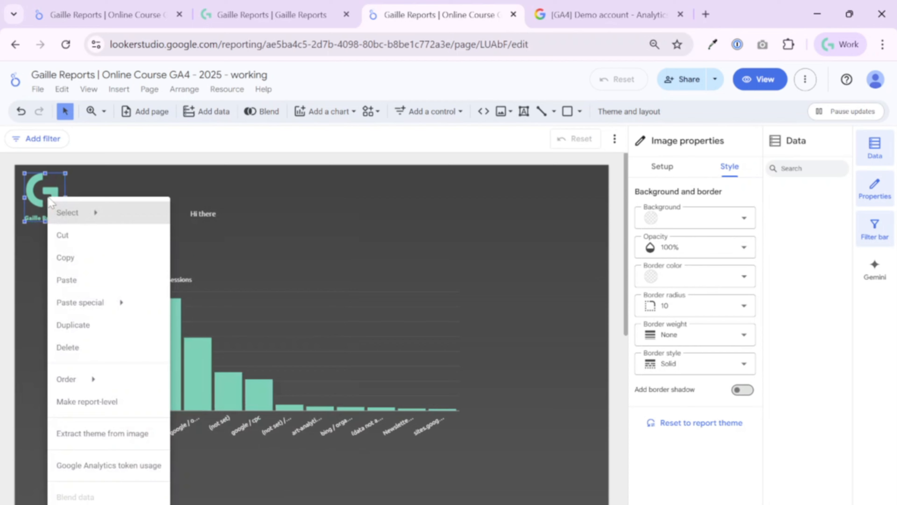
{"action": "left_click", "coordinate": [97, 410]}
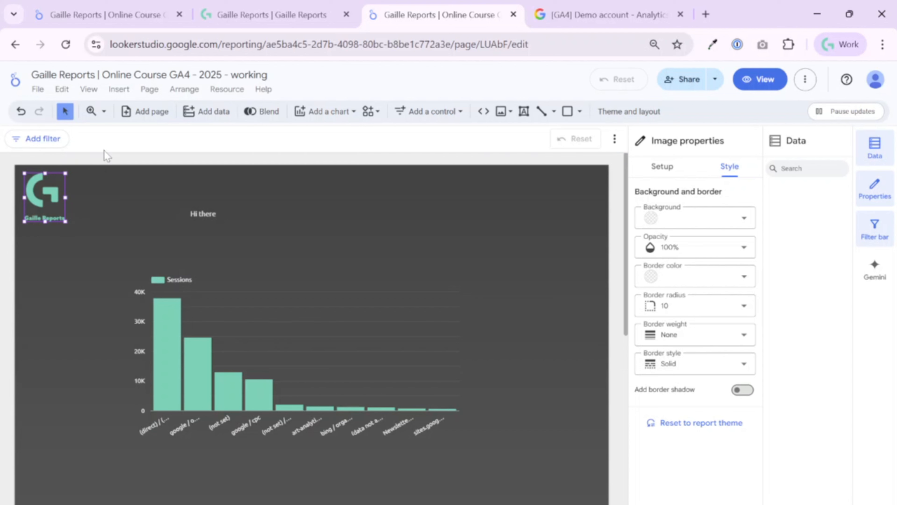
{"action": "left_click", "coordinate": [121, 183]}
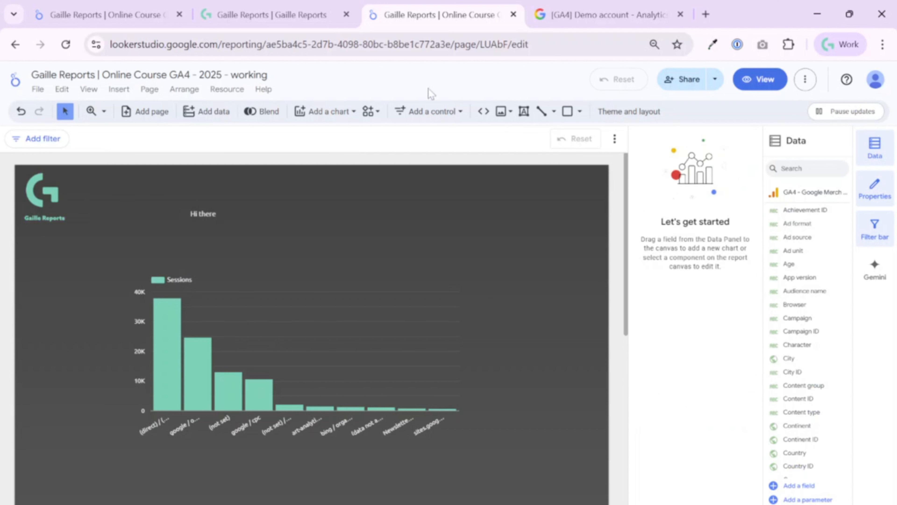
Try to copy the finished report's "Website Analysis based on Google Analytics 4" title text into the working report, and delete the duplicate logo
{"action": "left_click", "coordinate": [269, 14]}
{"action": "left_click", "coordinate": [96, 10]}
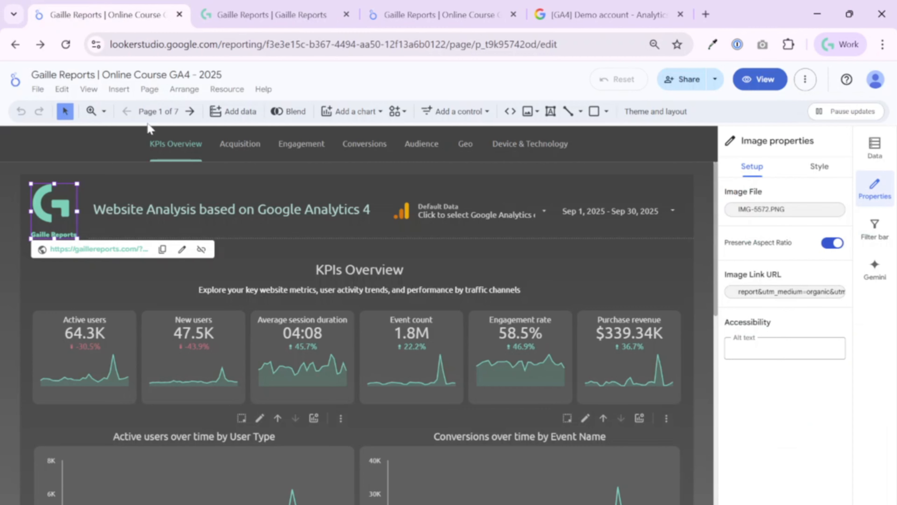
{"action": "left_click", "coordinate": [171, 206]}
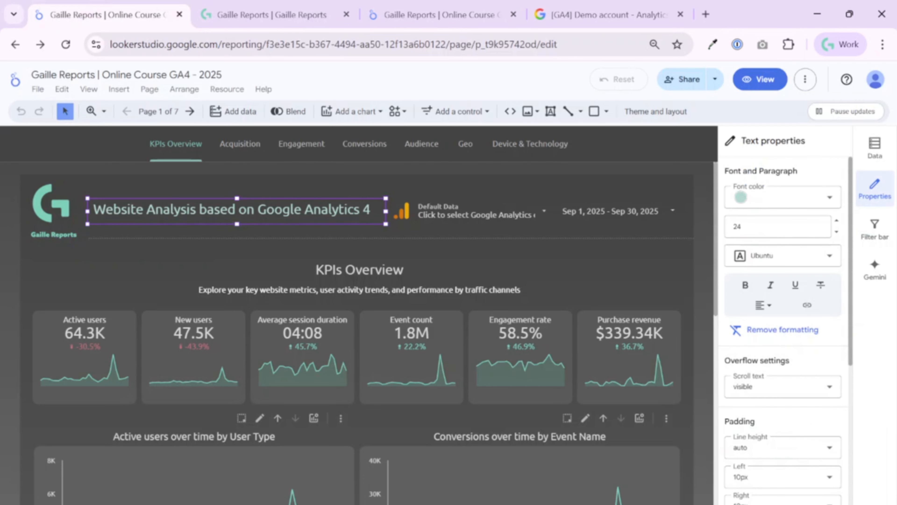
{"action": "left_click", "coordinate": [171, 209]}
{"action": "key", "text": "ctrl+a"}
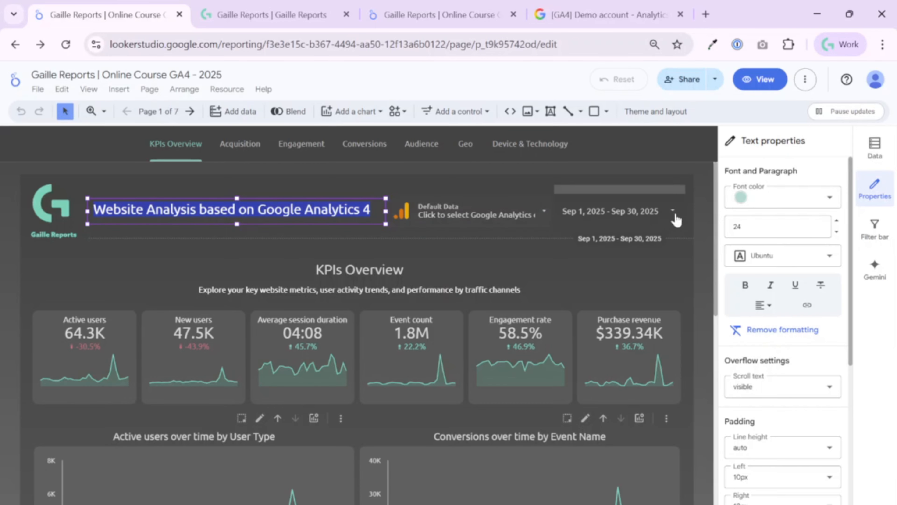
{"action": "left_click", "coordinate": [700, 200]}
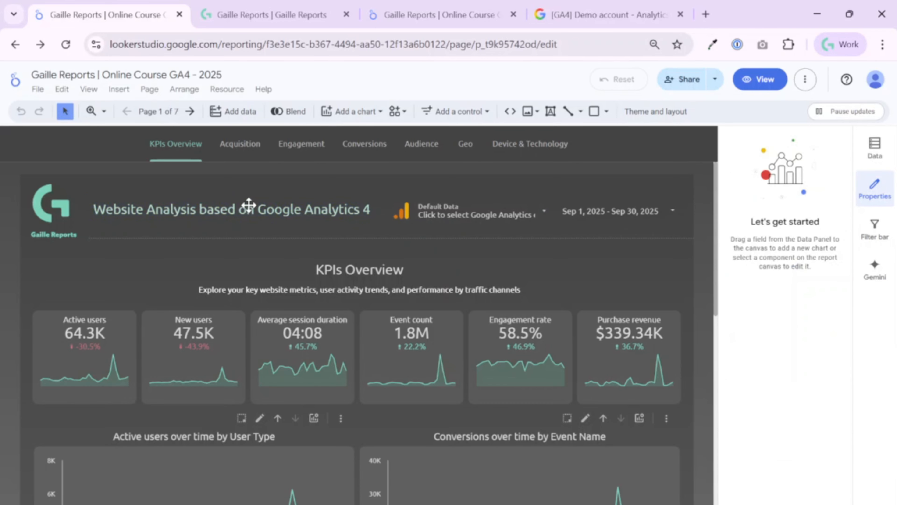
{"action": "left_click", "coordinate": [443, 14]}
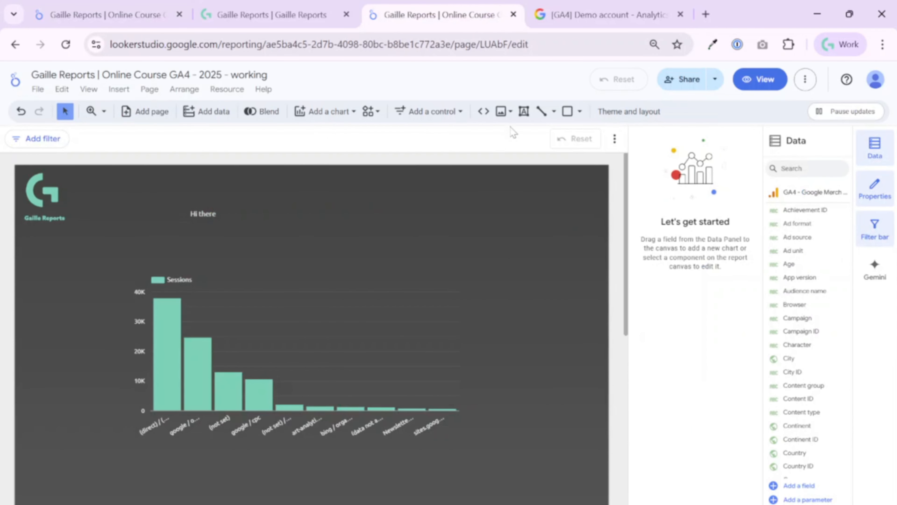
{"action": "left_click", "coordinate": [530, 114]}
{"action": "key", "text": "ctrl+v"}
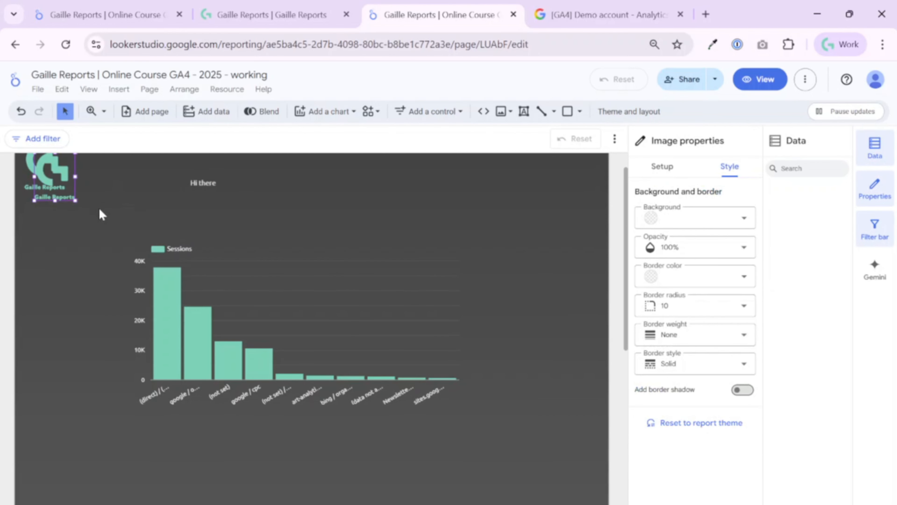
{"action": "key", "text": "Delete"}
Copy the "Website Analysis based on Google Analytics 4" text box from the finished report into the working report
{"action": "left_click", "coordinate": [74, 15]}
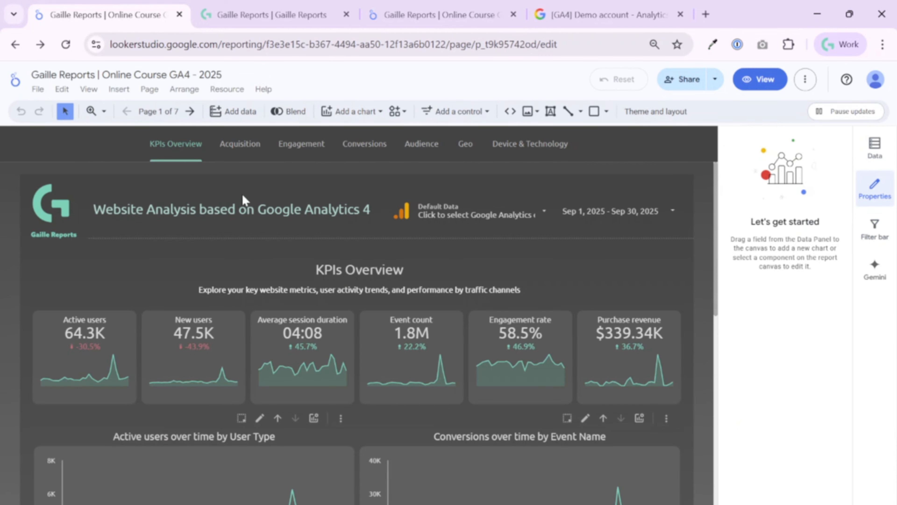
{"action": "left_click", "coordinate": [243, 207]}
{"action": "left_click", "coordinate": [439, 15]}
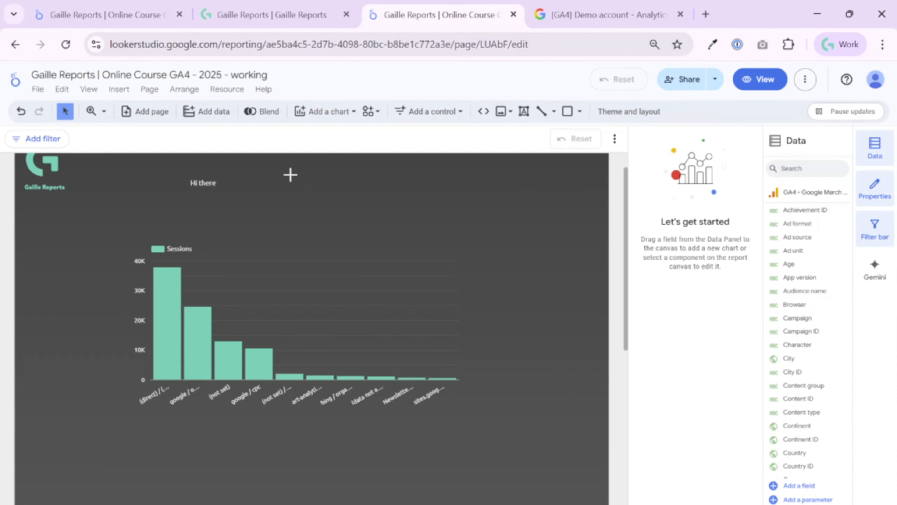
{"action": "key", "text": "ctrl+v"}
{"action": "scroll", "coordinate": [287, 226], "scroll_direction": "up", "scroll_amount": 2}
{"action": "left_click", "coordinate": [399, 202]}
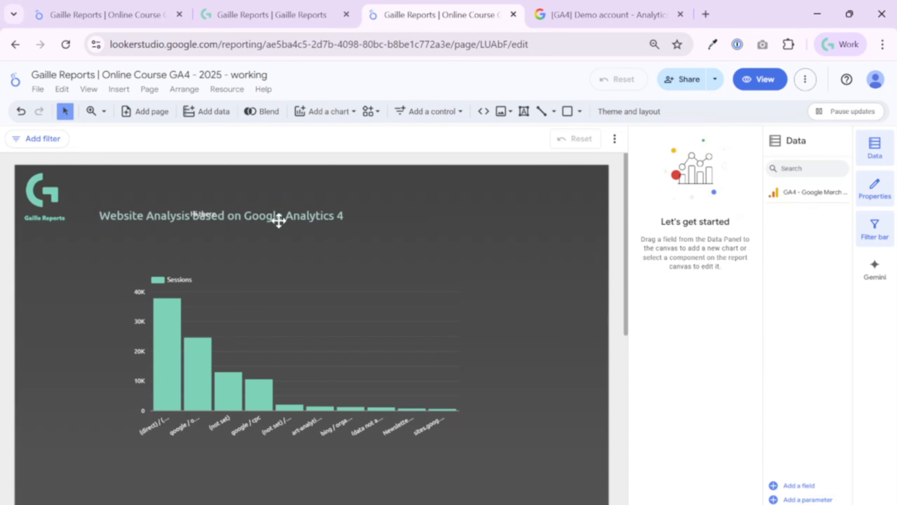
Delete the "Hi there" text overlapping the pasted title and select the title text box
{"action": "left_click_drag", "start_coordinate": [279, 220], "coordinate": [279, 201]}
{"action": "key", "text": "Delete"}
{"action": "left_click", "coordinate": [206, 213]}
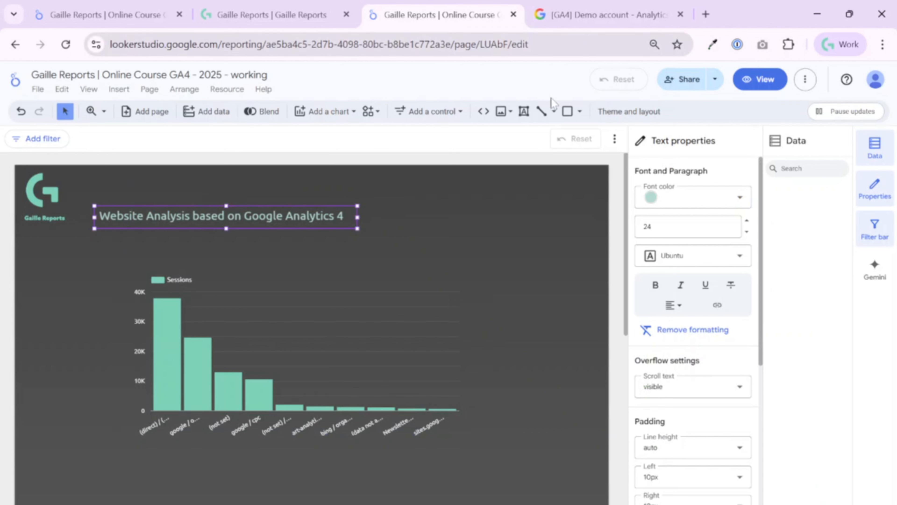
Add a text box reading "esgsga" below the report title and select it
{"action": "left_click", "coordinate": [524, 111]}
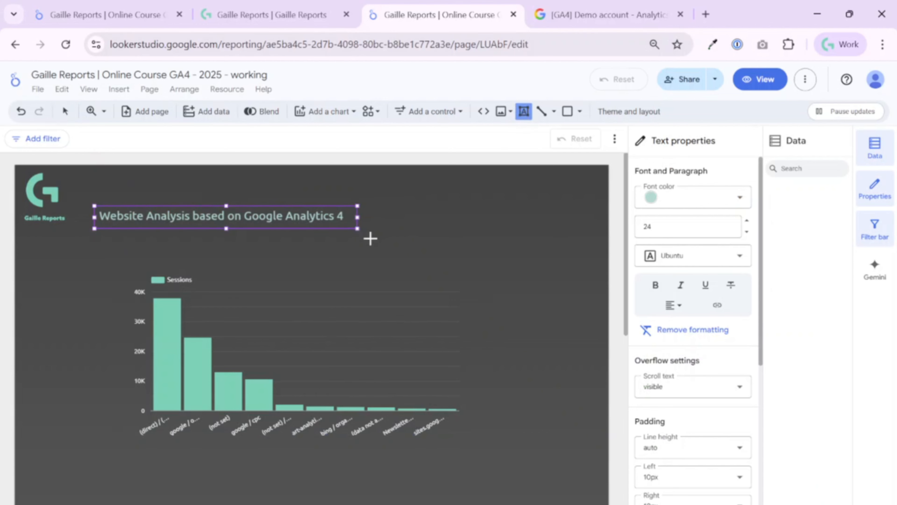
{"action": "left_click", "coordinate": [380, 238]}
{"action": "type", "text": "esgsga"}
{"action": "left_click", "coordinate": [515, 307]}
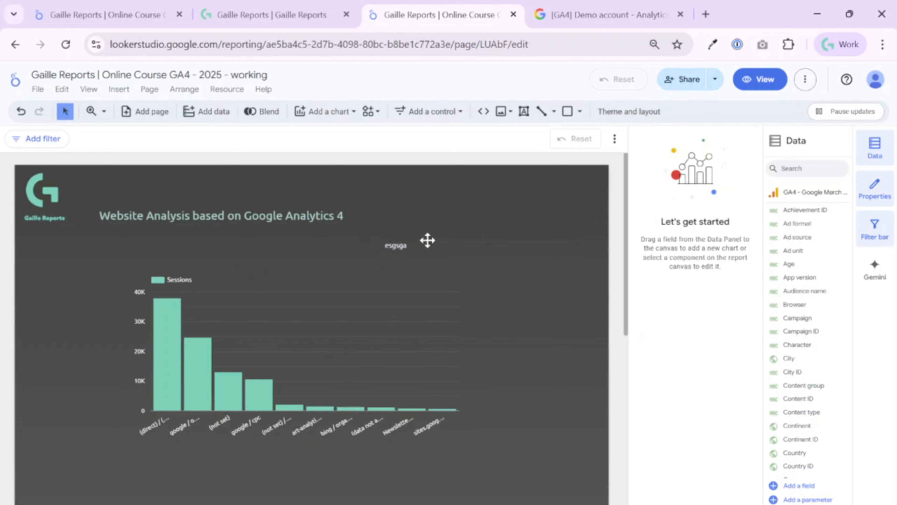
{"action": "left_click", "coordinate": [428, 240]}
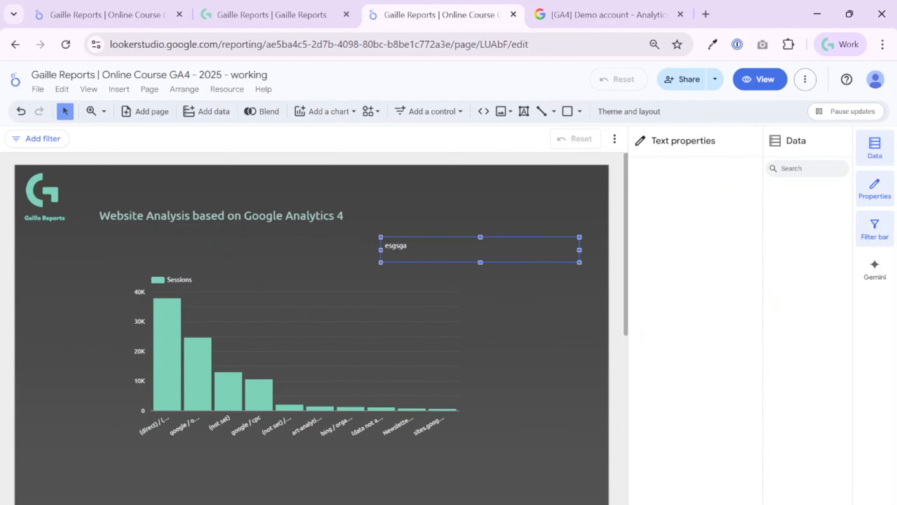
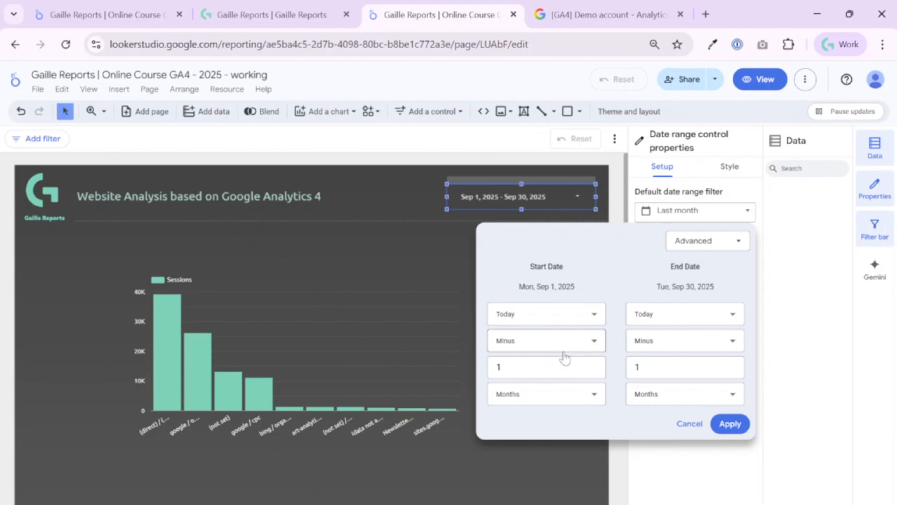
Try a fixed start date of May 1, 2025 in the advanced default date range, and discard it
{"action": "left_click", "coordinate": [597, 393]}
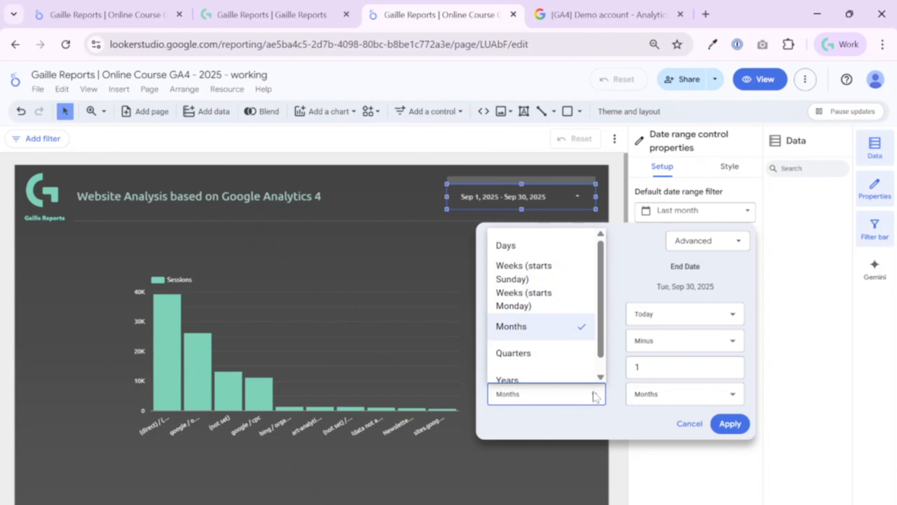
{"action": "left_click", "coordinate": [596, 396]}
{"action": "left_click", "coordinate": [593, 314]}
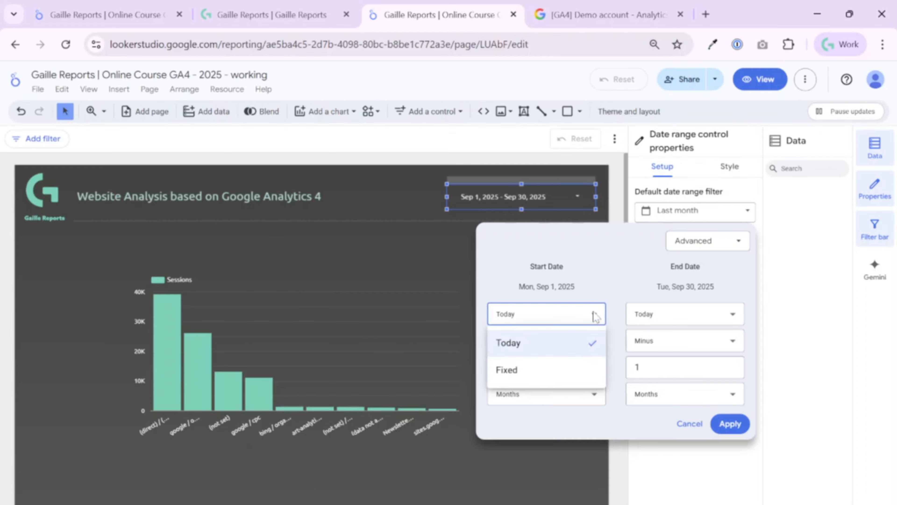
{"action": "left_click", "coordinate": [571, 368]}
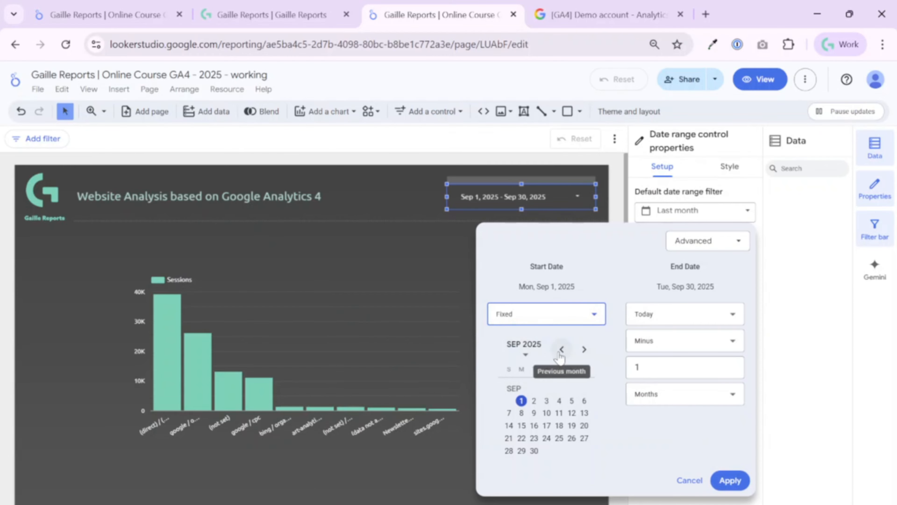
{"action": "left_click", "coordinate": [562, 350]}
{"action": "left_click", "coordinate": [562, 350]}
{"action": "left_click", "coordinate": [563, 350]}
{"action": "left_click", "coordinate": [562, 350]}
{"action": "left_click", "coordinate": [560, 388]}
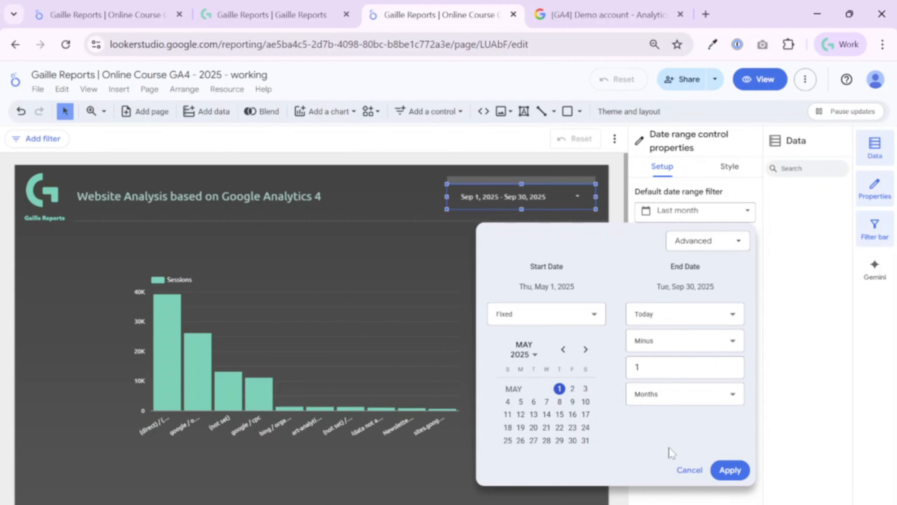
{"action": "left_click", "coordinate": [691, 474]}
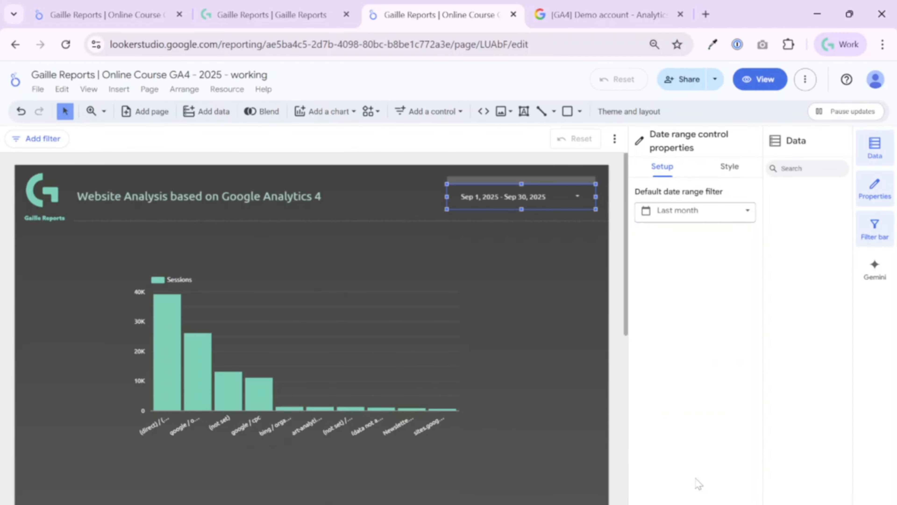
Set the date range control's header font color to olive and check it in the calendar
{"action": "left_click", "coordinate": [732, 173]}
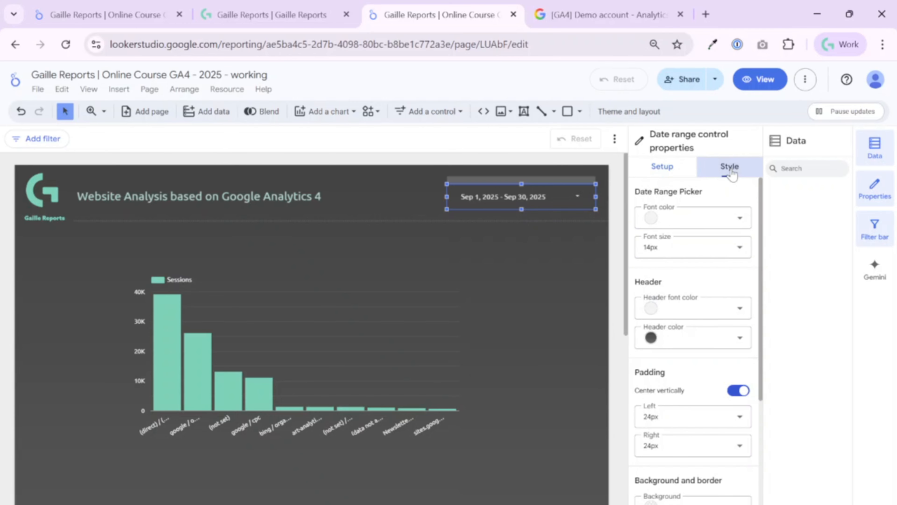
{"action": "left_click", "coordinate": [740, 308]}
{"action": "left_click", "coordinate": [673, 357]}
{"action": "left_click", "coordinate": [530, 196]}
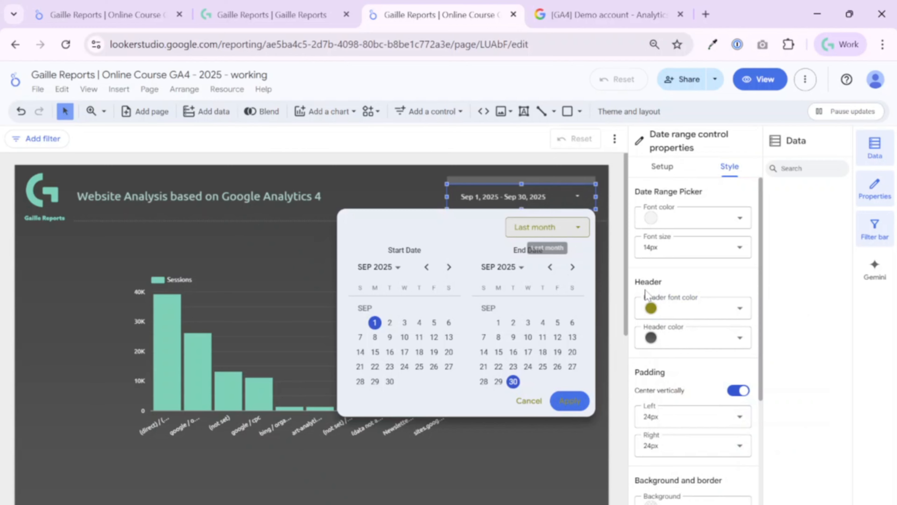
Set the date range control's header color to teal blue and check it in the calendar
{"action": "left_click", "coordinate": [654, 337]}
{"action": "left_click", "coordinate": [652, 338]}
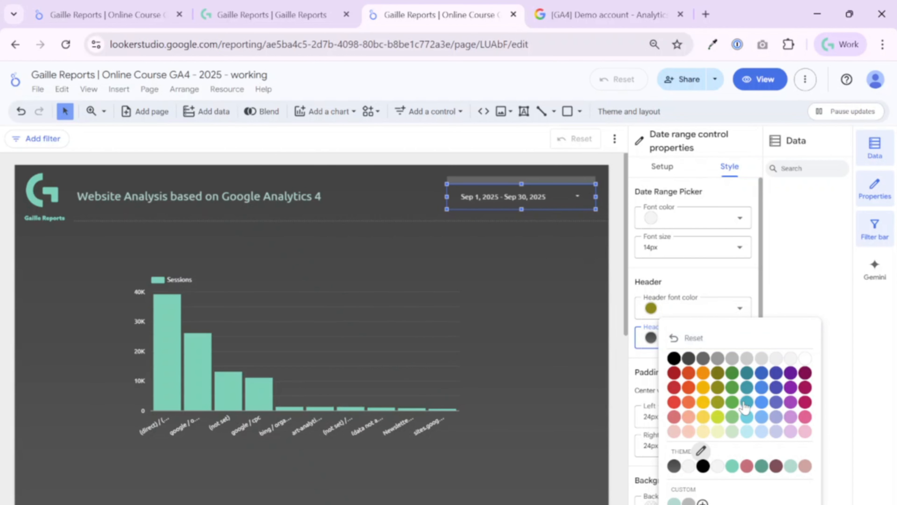
{"action": "left_click", "coordinate": [745, 404]}
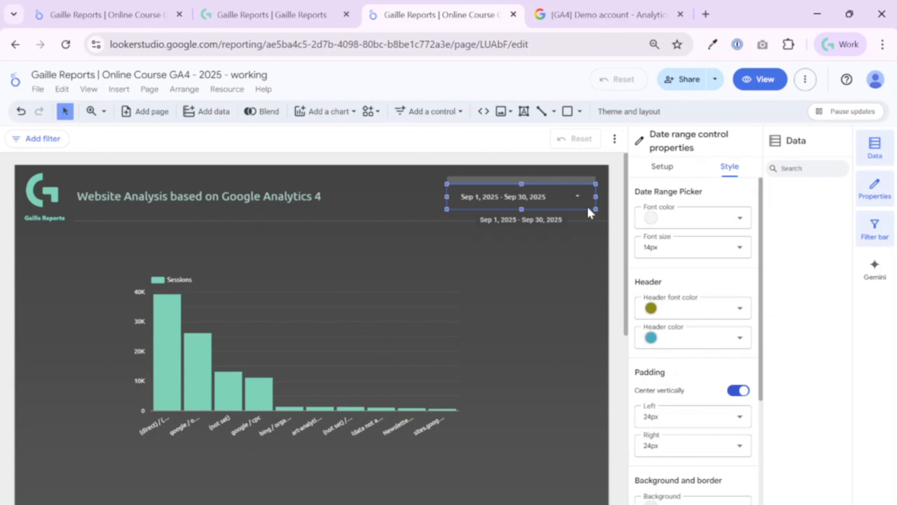
{"action": "left_click", "coordinate": [587, 197]}
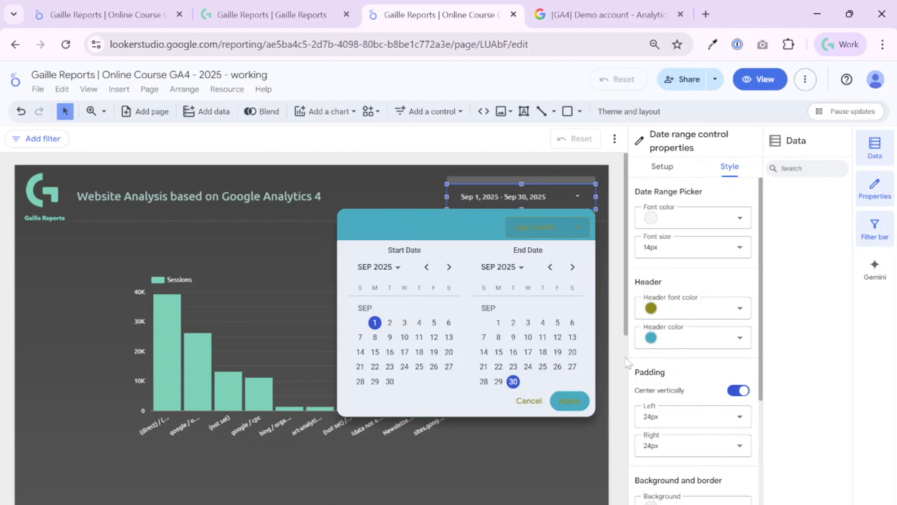
Set the calendar header color to dark gray, restore the light header font color, and check both in the calendar
{"action": "left_click", "coordinate": [686, 334]}
{"action": "left_click", "coordinate": [686, 334]}
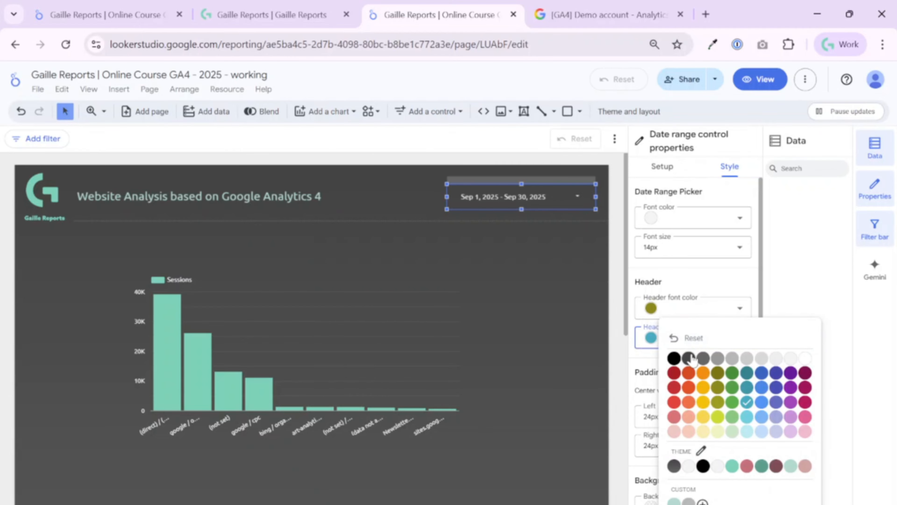
{"action": "left_click", "coordinate": [689, 356]}
{"action": "left_click", "coordinate": [678, 310]}
{"action": "left_click", "coordinate": [791, 343]}
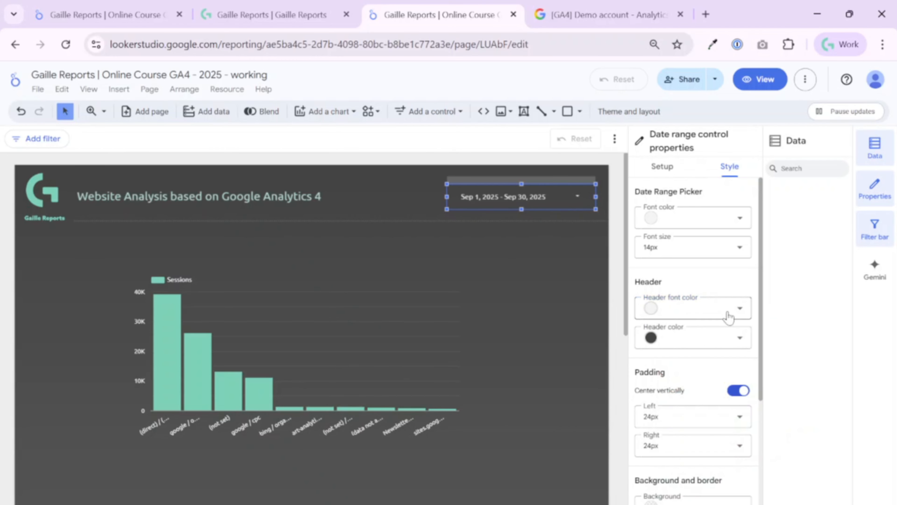
{"action": "left_click", "coordinate": [589, 203]}
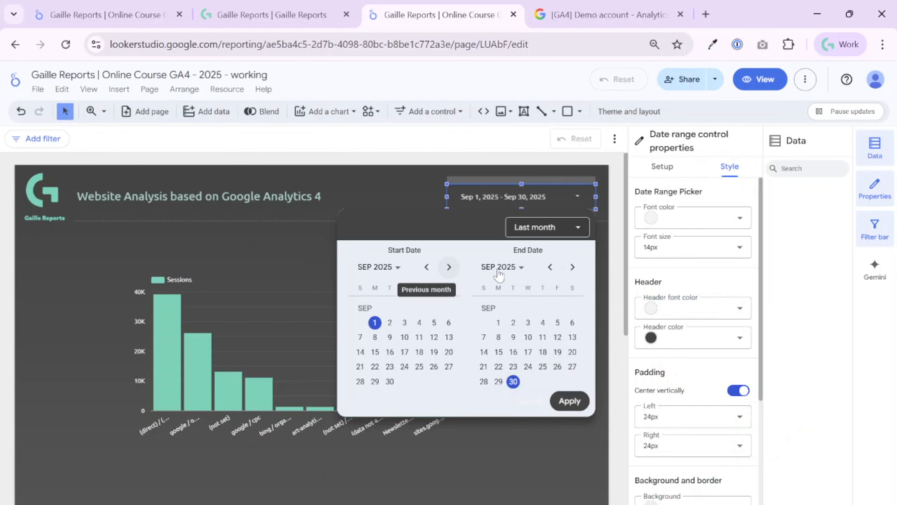
{"action": "left_click", "coordinate": [722, 371]}
Set the date range control's background to dark gray and check it with the calendar open
{"action": "scroll", "coordinate": [715, 402], "scroll_direction": "down", "scroll_amount": 2}
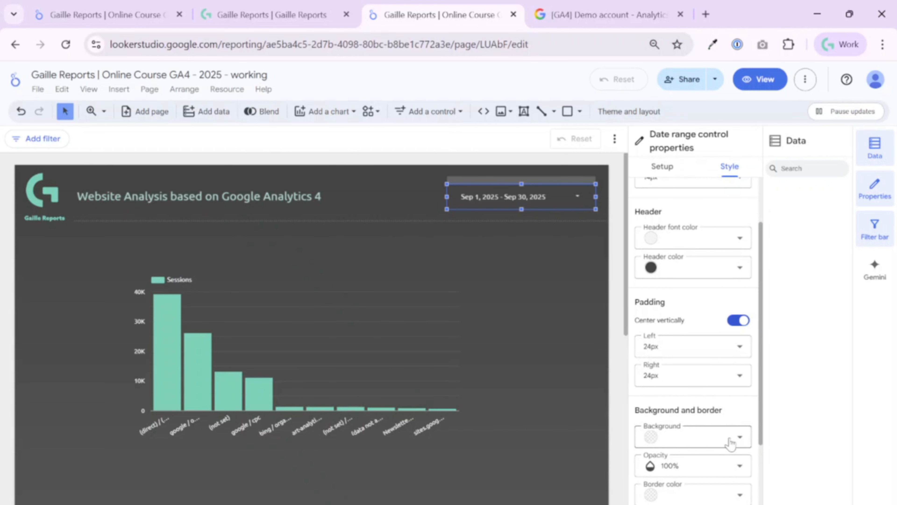
{"action": "left_click", "coordinate": [731, 442]}
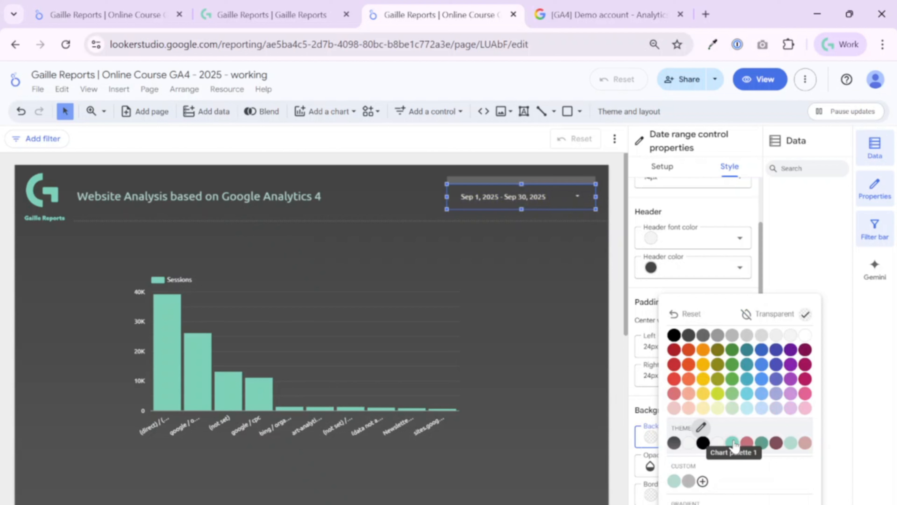
{"action": "left_click", "coordinate": [688, 335]}
{"action": "left_click", "coordinate": [567, 207]}
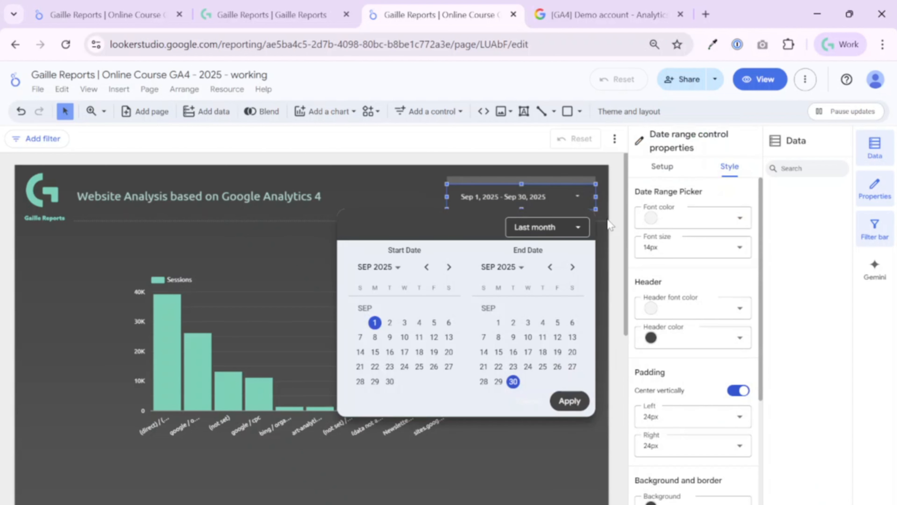
Change the date range control's background to the theme's black and deselect the control
{"action": "left_click", "coordinate": [676, 353]}
{"action": "left_click", "coordinate": [703, 501]}
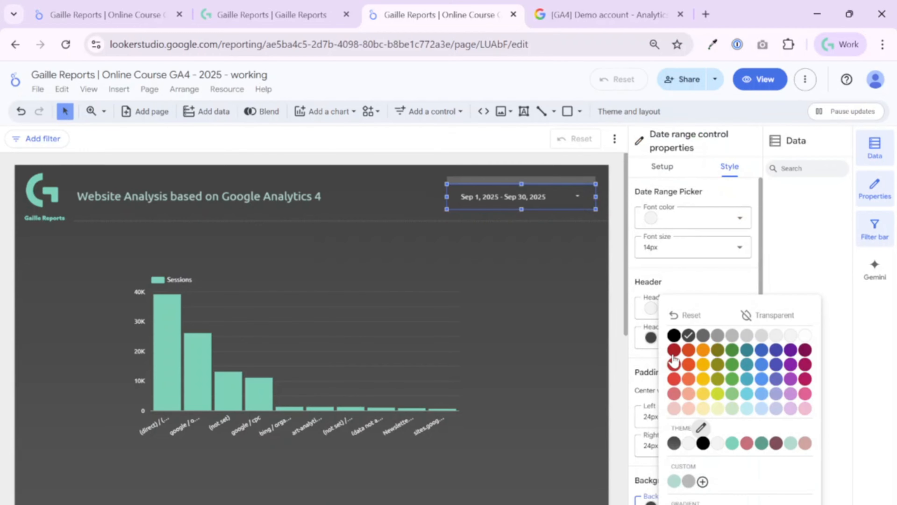
{"action": "left_click", "coordinate": [703, 443]}
{"action": "left_click", "coordinate": [567, 245]}
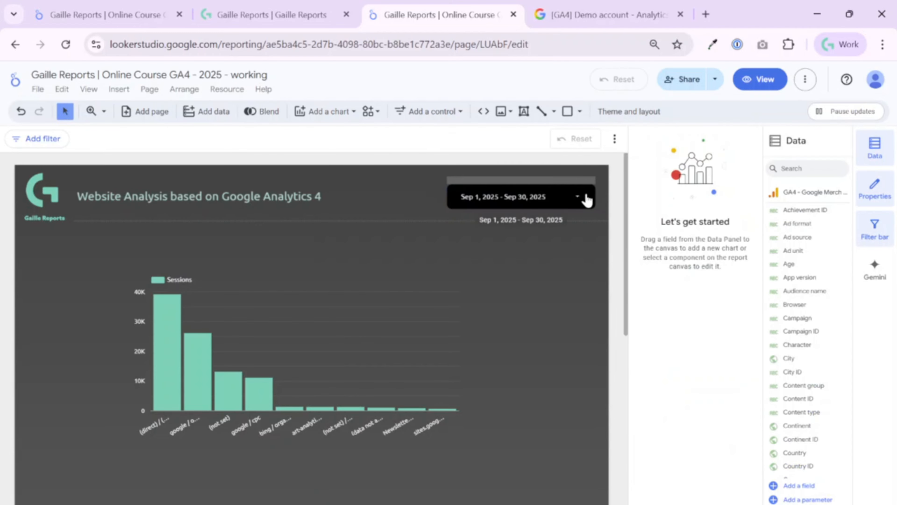
Try a lighter gray background on the date range control, check it with the calendar open, and restore the transparent background
{"action": "left_click", "coordinate": [574, 191]}
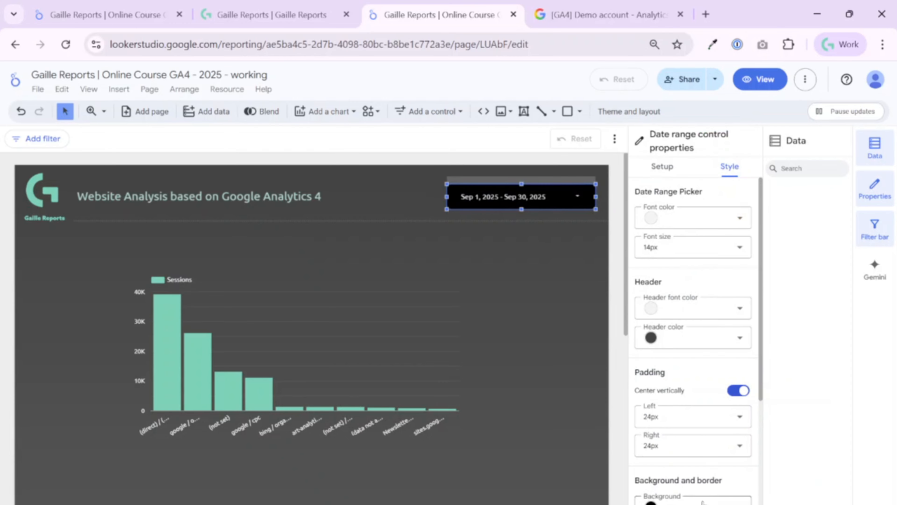
{"action": "left_click", "coordinate": [704, 502]}
{"action": "left_click", "coordinate": [707, 338]}
{"action": "left_click", "coordinate": [565, 291]}
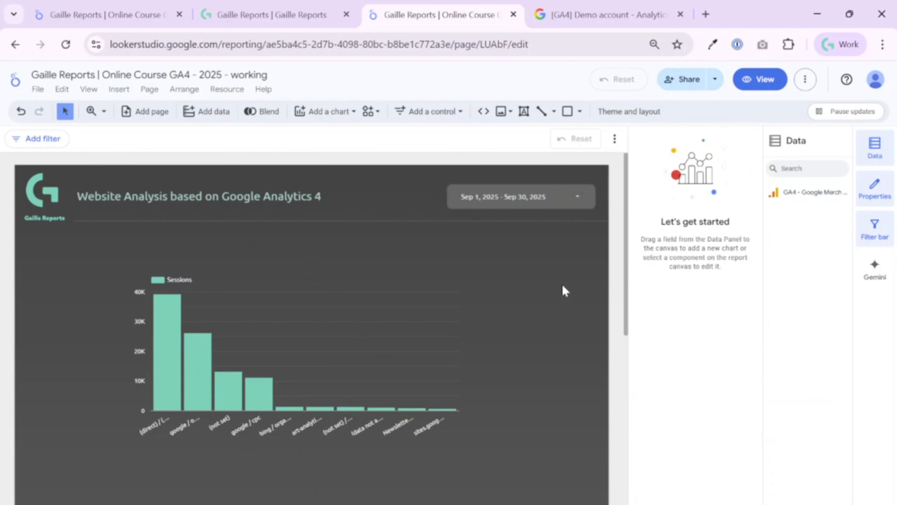
{"action": "left_click", "coordinate": [580, 196]}
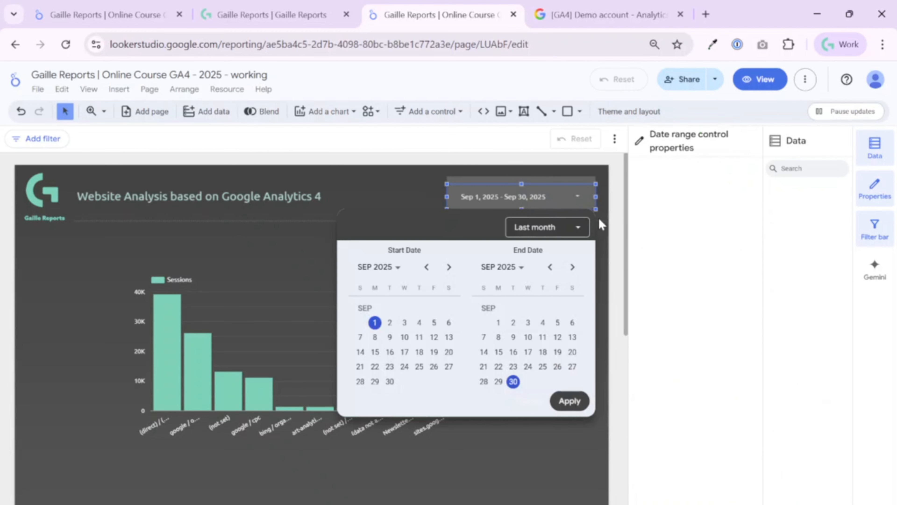
{"action": "left_click", "coordinate": [697, 503]}
Try a light cyan font color for the date range picker and reset it to the default
{"action": "left_click", "coordinate": [692, 218]}
{"action": "left_click", "coordinate": [700, 344]}
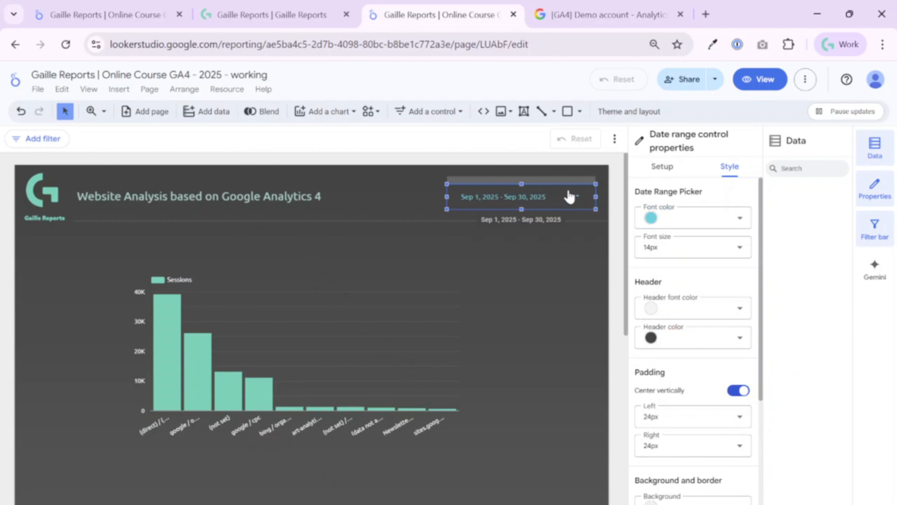
{"action": "left_click", "coordinate": [577, 205]}
{"action": "left_click", "coordinate": [673, 218]}
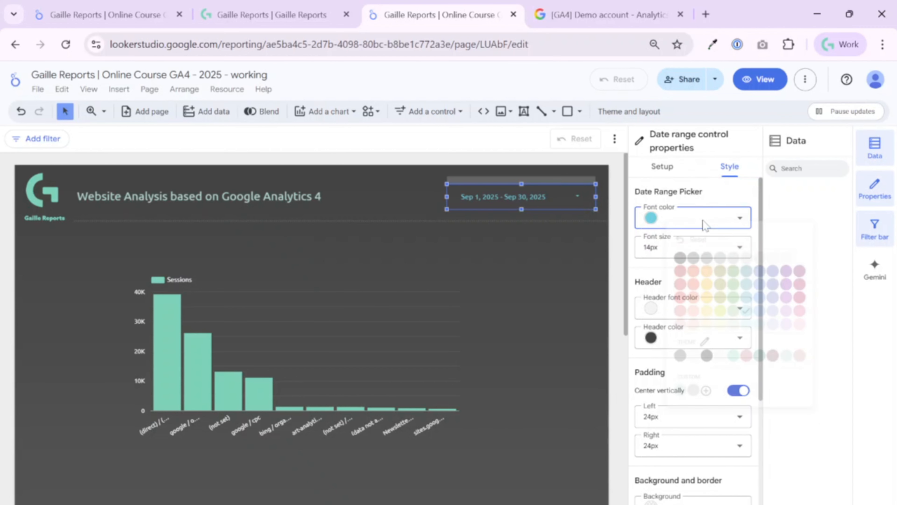
{"action": "left_click", "coordinate": [708, 233]}
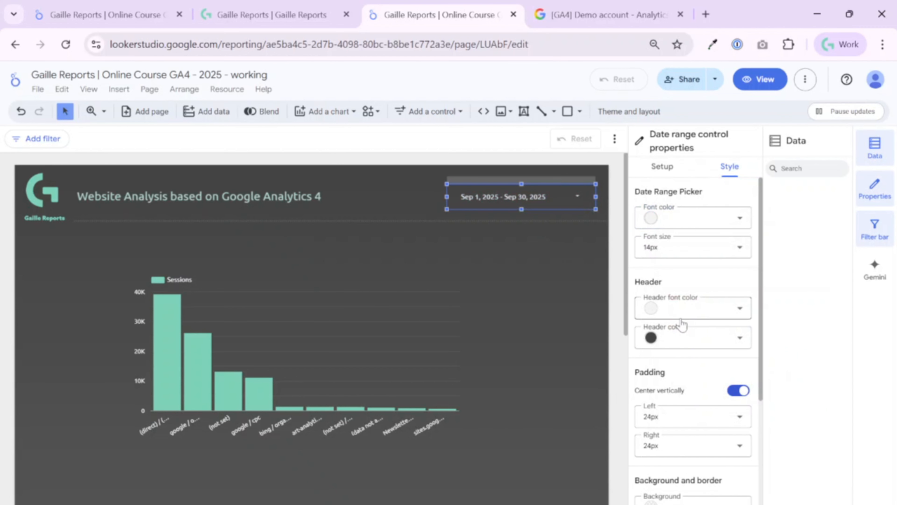
Open the date range calendar on the canvas, apply the Last month range, and deselect the control
{"action": "left_click", "coordinate": [580, 198]}
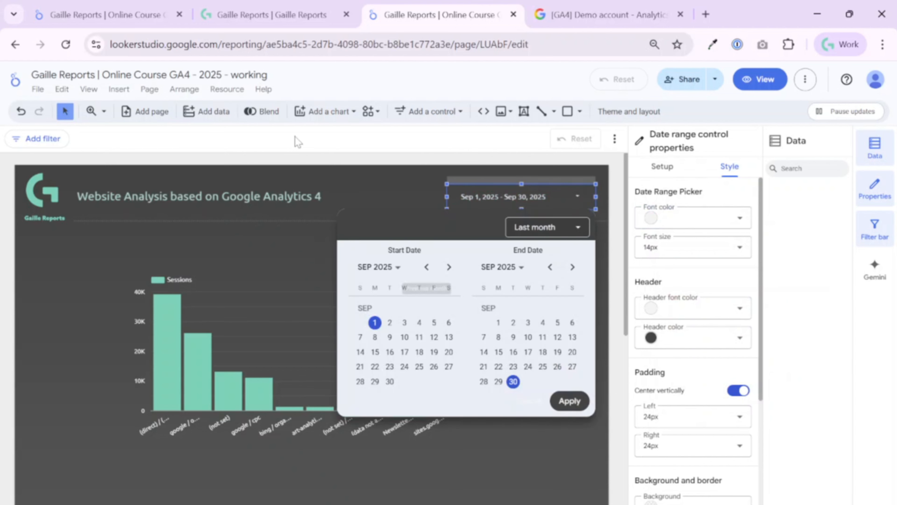
{"action": "left_click", "coordinate": [570, 401]}
{"action": "left_click", "coordinate": [563, 273]}
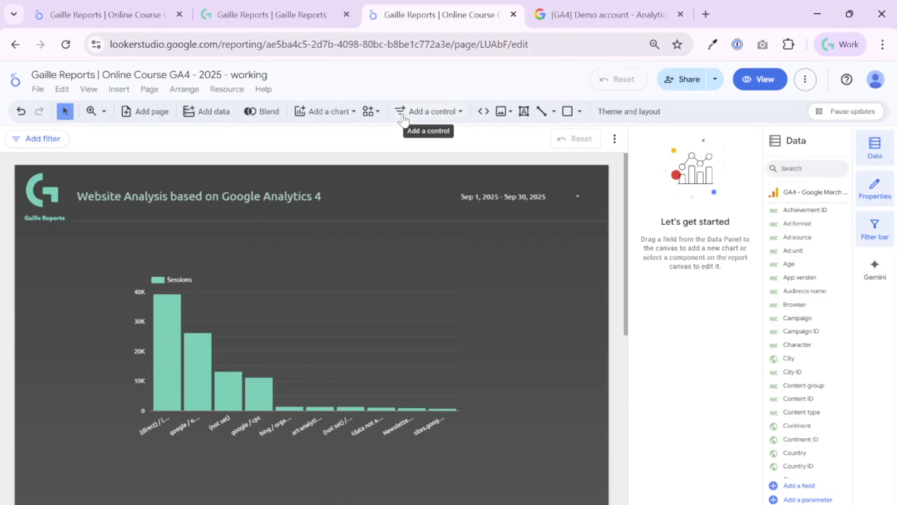
Preview the report in view mode, inspect the date range calendar, and return to editing
{"action": "left_click", "coordinate": [760, 79]}
{"action": "left_click", "coordinate": [641, 145]}
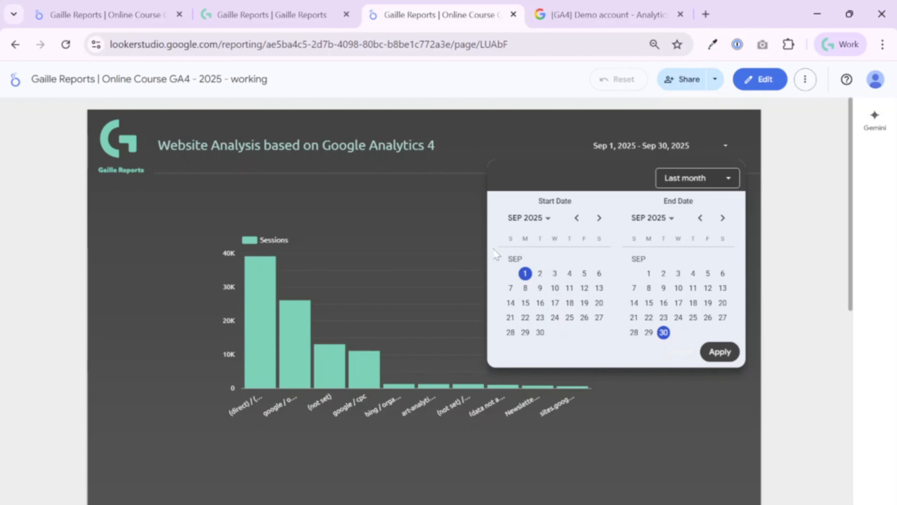
{"action": "left_click", "coordinate": [438, 220]}
{"action": "left_click", "coordinate": [765, 80]}
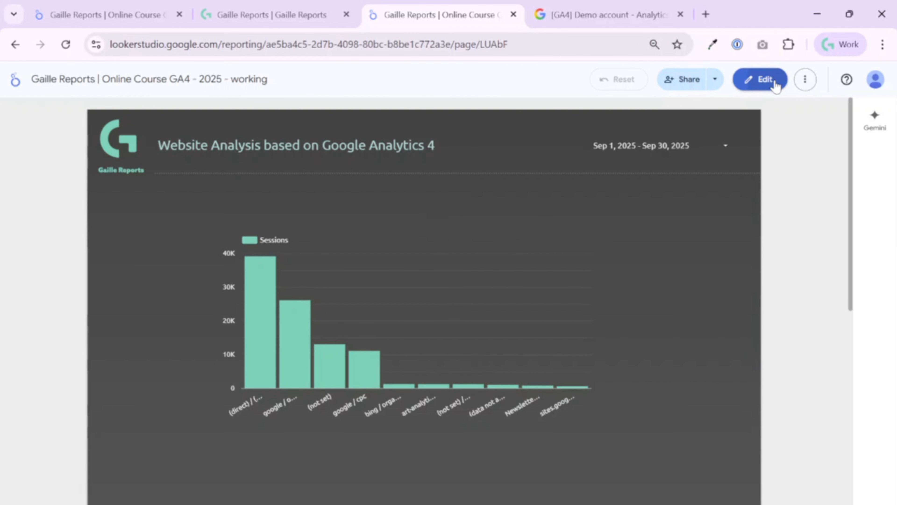
Add a data control just below the header line, above the right part of the sessions chart
{"action": "left_click", "coordinate": [429, 112]}
{"action": "left_click", "coordinate": [429, 295]}
{"action": "left_click", "coordinate": [348, 233]}
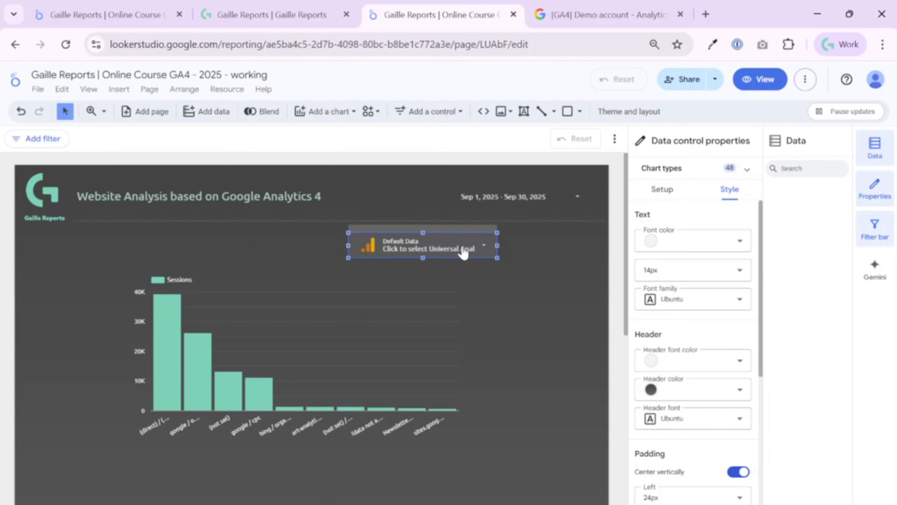
Preview the report in view mode and inspect the data control's list of available data
{"action": "left_click", "coordinate": [760, 79]}
{"action": "left_click", "coordinate": [616, 197]}
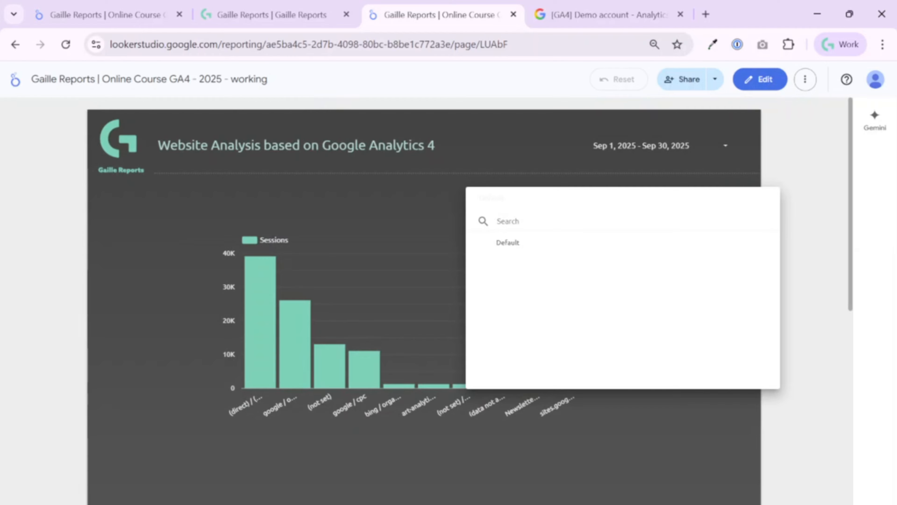
{"action": "left_click", "coordinate": [521, 251]}
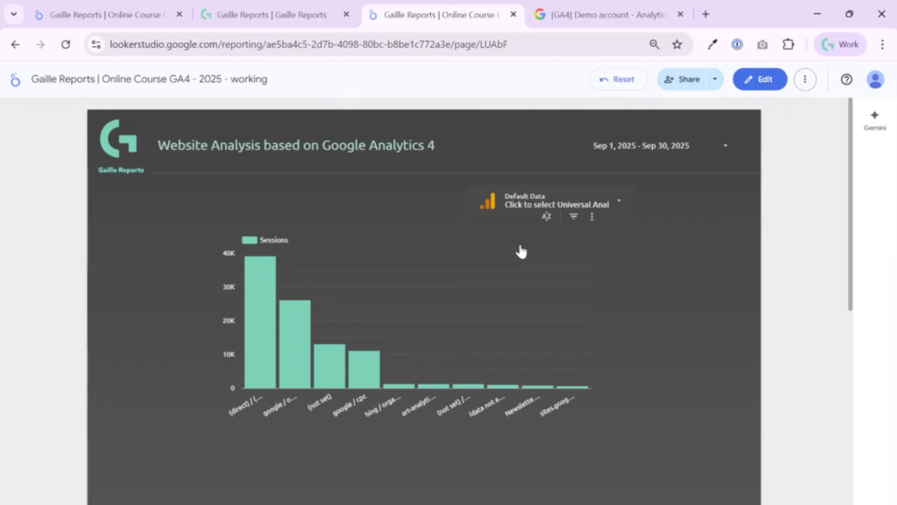
Inspect the sessions chart's applied filters and the data control's list in view mode, and return to editing
{"action": "left_click", "coordinate": [628, 218]}
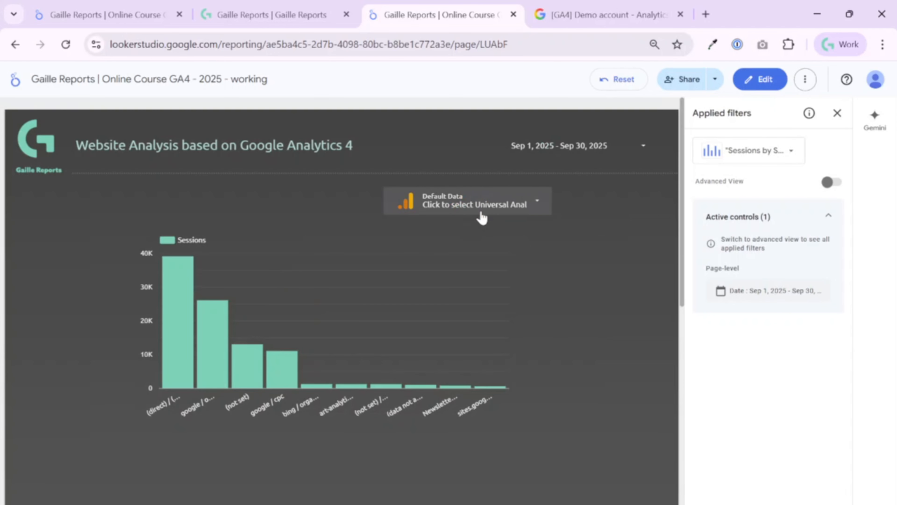
{"action": "left_click", "coordinate": [513, 212]}
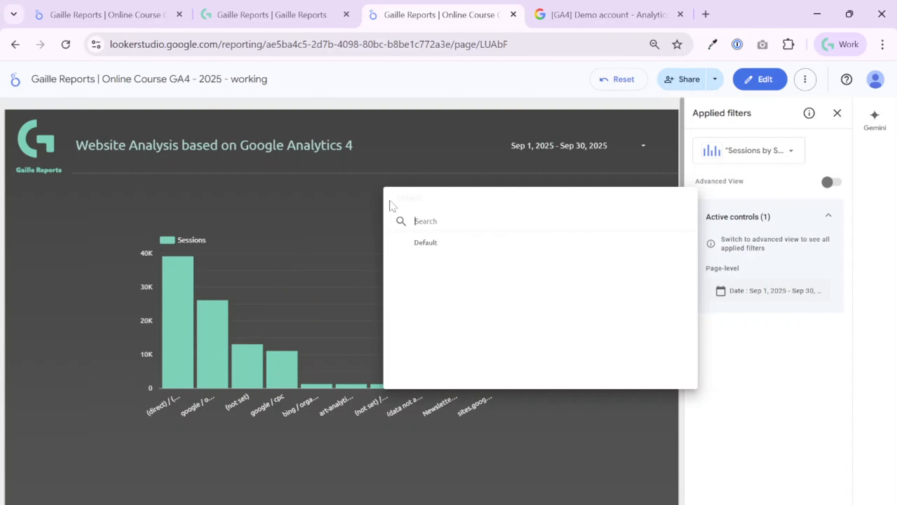
{"action": "left_click", "coordinate": [325, 182]}
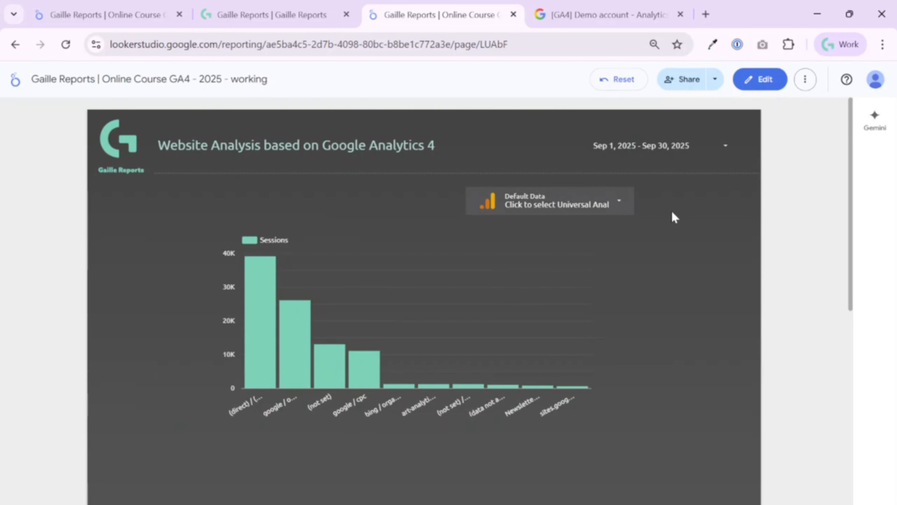
{"action": "left_click", "coordinate": [763, 85]}
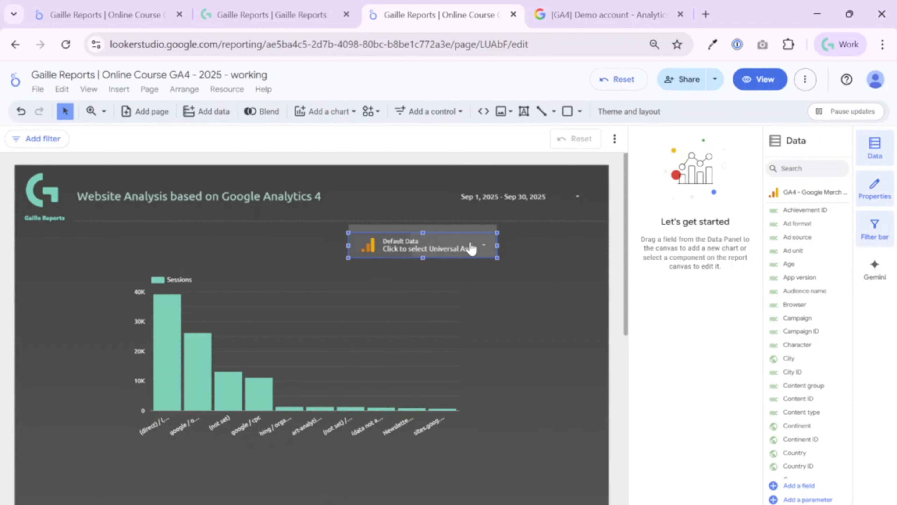
Select the data control below the header line and open its setup properties
{"action": "left_click", "coordinate": [469, 248]}
{"action": "left_click", "coordinate": [637, 226]}
{"action": "left_click", "coordinate": [662, 189]}
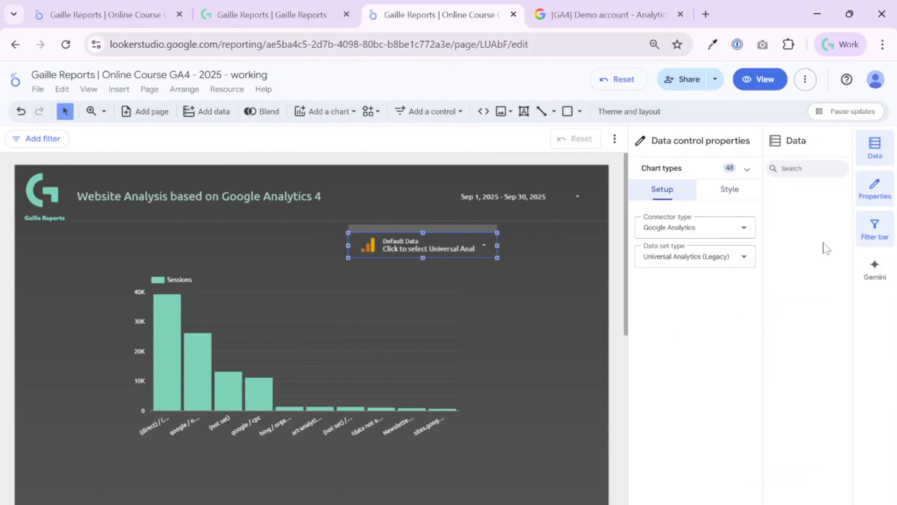
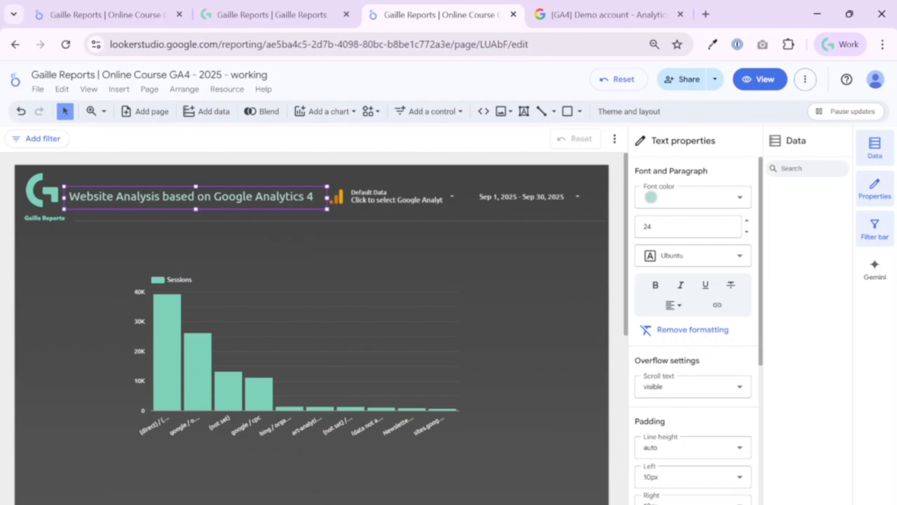
Inspect the header's data control on the canvas, including its list of available GA4 properties, and deselect it
{"action": "left_click", "coordinate": [455, 267]}
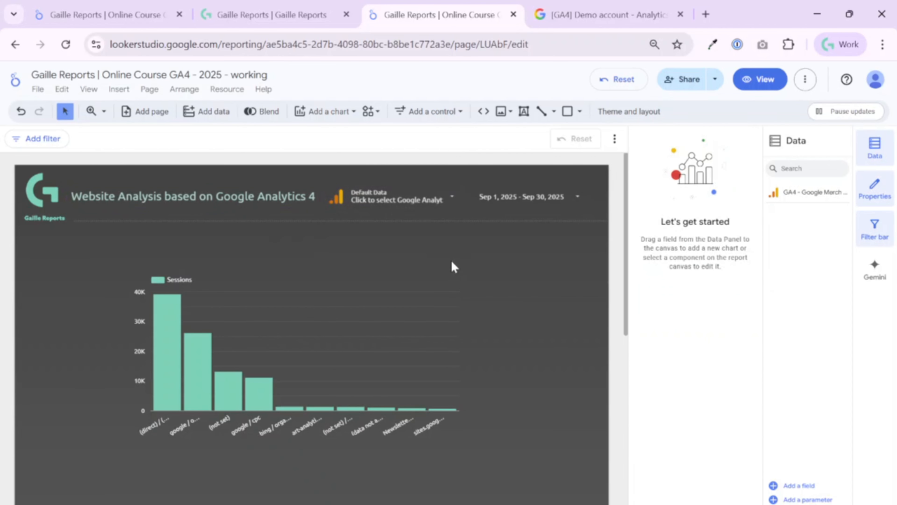
{"action": "left_click", "coordinate": [389, 200]}
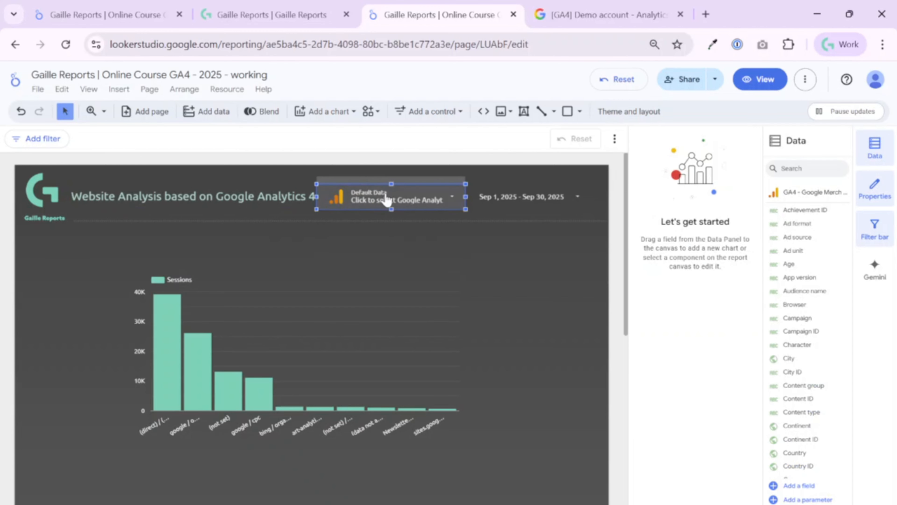
{"action": "left_click", "coordinate": [265, 233]}
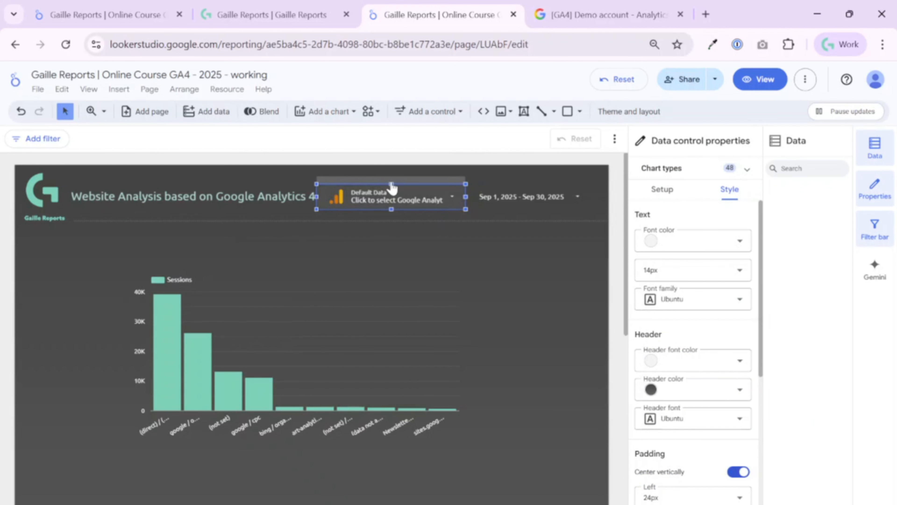
{"action": "right_click", "coordinate": [404, 196]}
{"action": "left_click", "coordinate": [280, 234]}
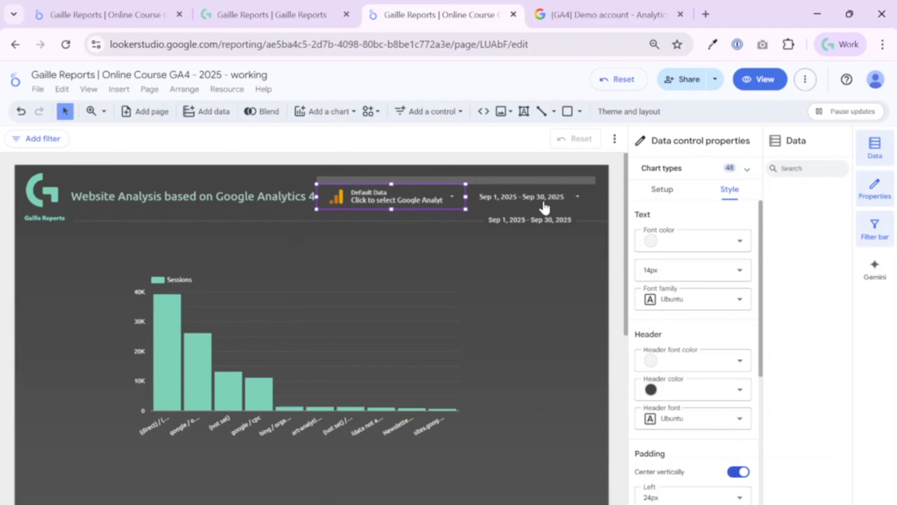
{"action": "left_click", "coordinate": [542, 203]}
{"action": "left_click", "coordinate": [459, 186]}
{"action": "left_click", "coordinate": [459, 187]}
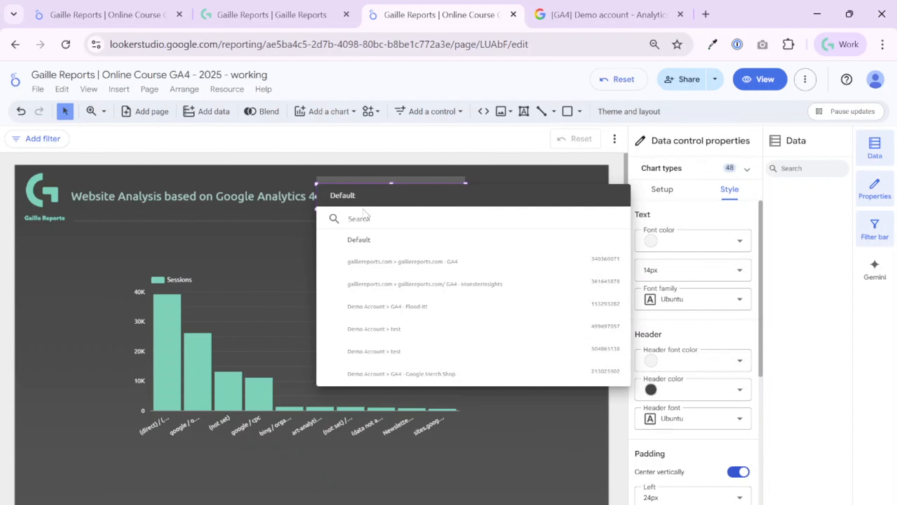
{"action": "left_click", "coordinate": [292, 236]}
{"action": "left_click", "coordinate": [418, 244]}
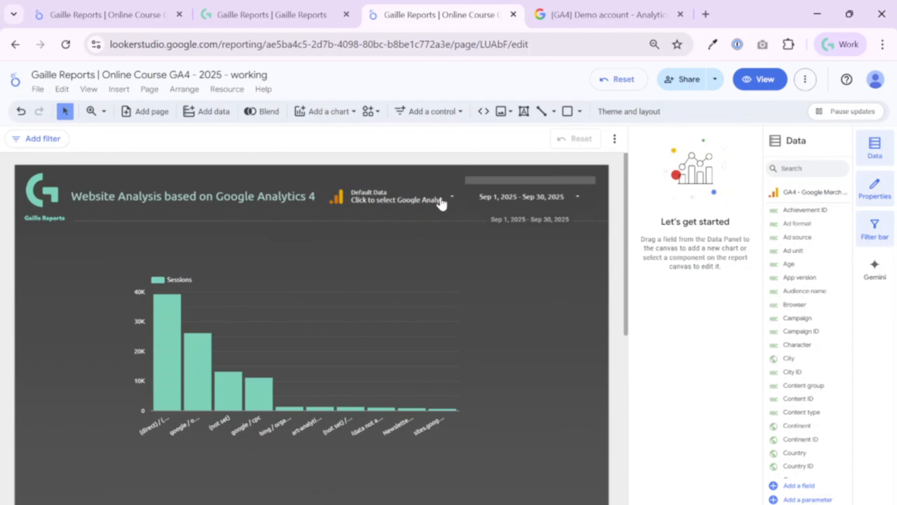
Shift the data control slightly lower in the header, and align all header elements vertically to the middle
{"action": "left_click_drag", "start_coordinate": [440, 201], "coordinate": [418, 211]}
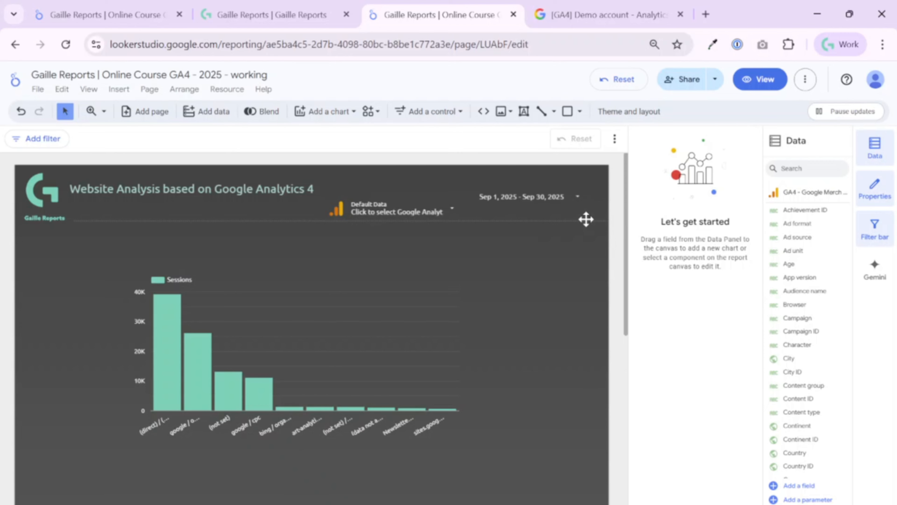
{"action": "left_click_drag", "start_coordinate": [614, 197], "coordinate": [8, 185]}
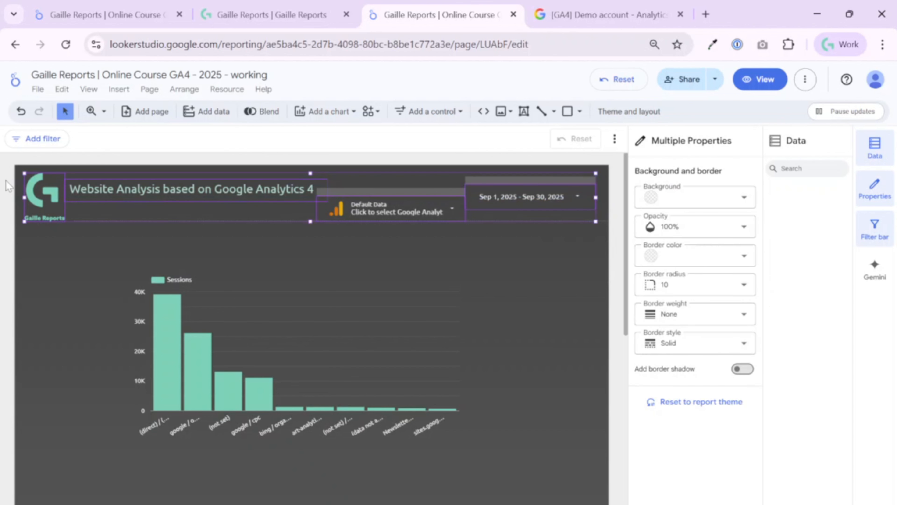
{"action": "right_click", "coordinate": [136, 190]}
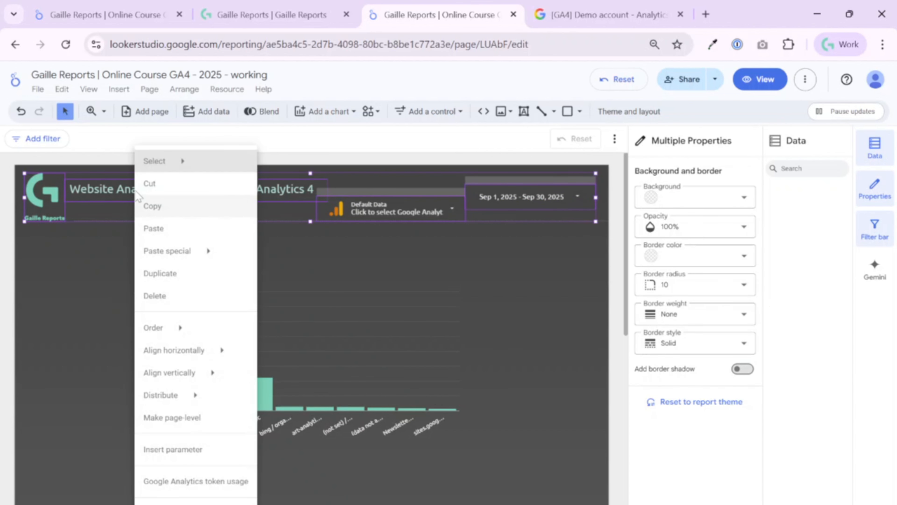
{"action": "mouse_move", "coordinate": [196, 351]}
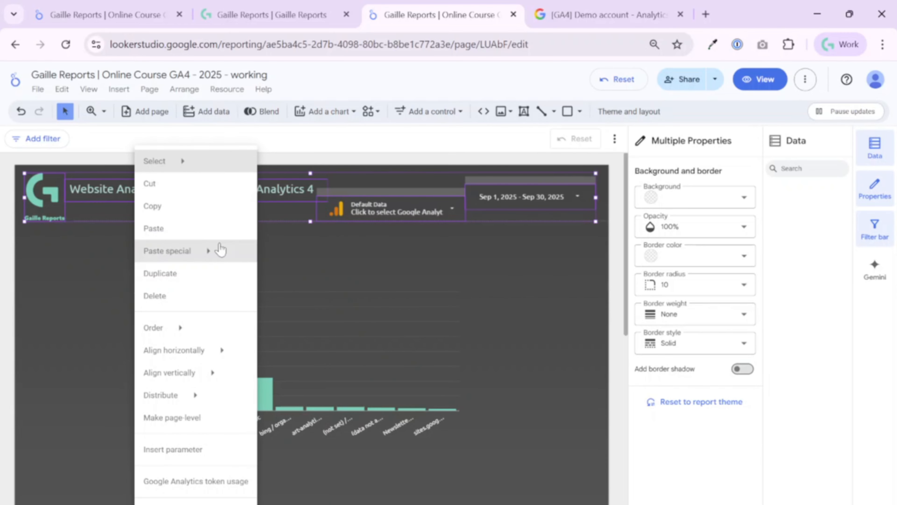
{"action": "mouse_move", "coordinate": [221, 250]}
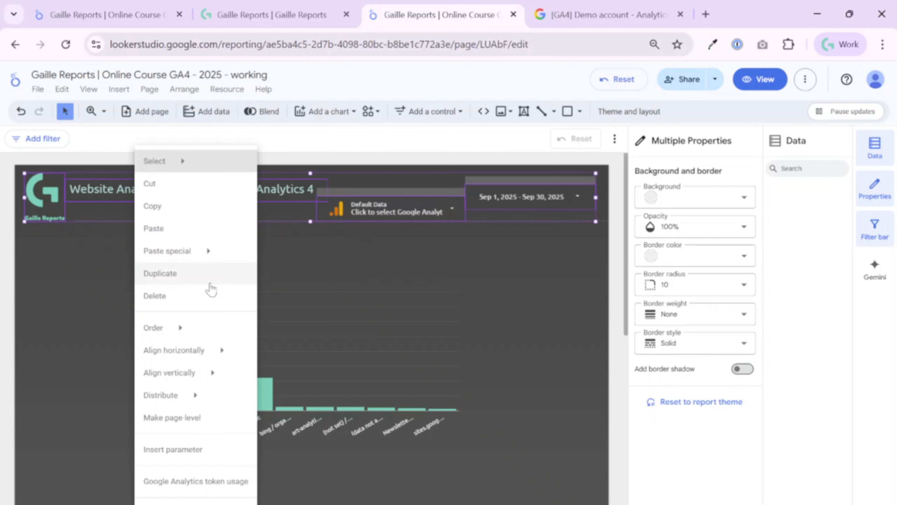
{"action": "mouse_move", "coordinate": [230, 335]}
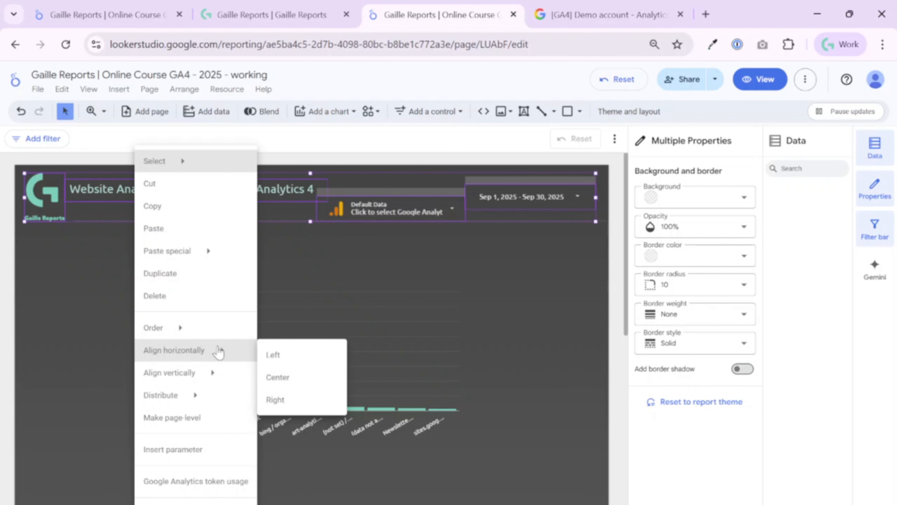
{"action": "mouse_move", "coordinate": [211, 373]}
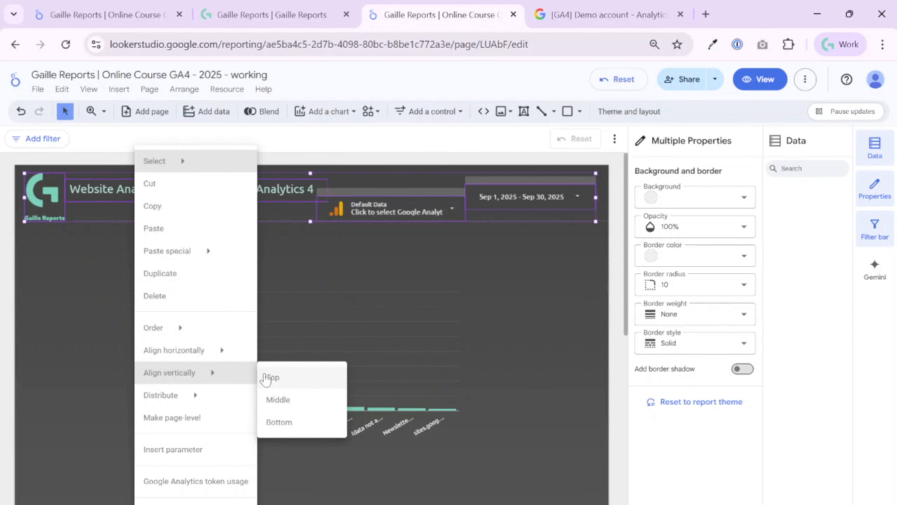
{"action": "left_click", "coordinate": [277, 401]}
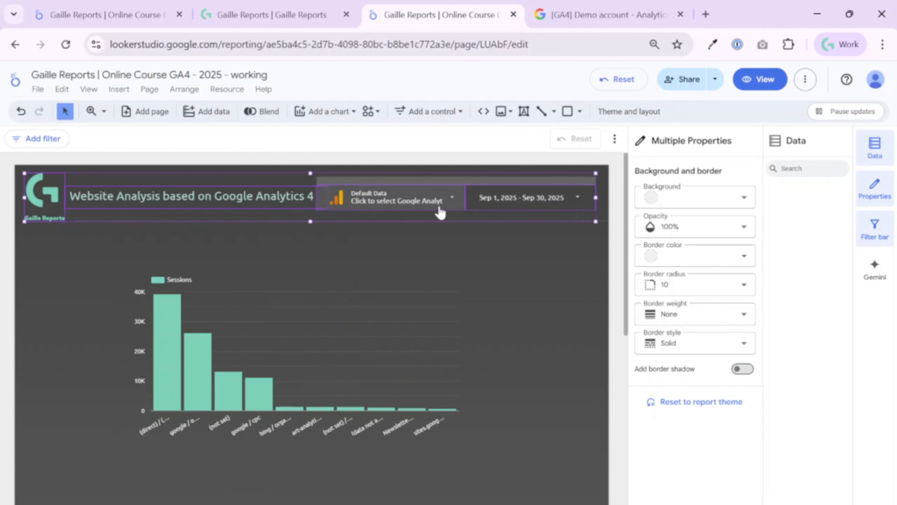
{"action": "right_click", "coordinate": [229, 195]}
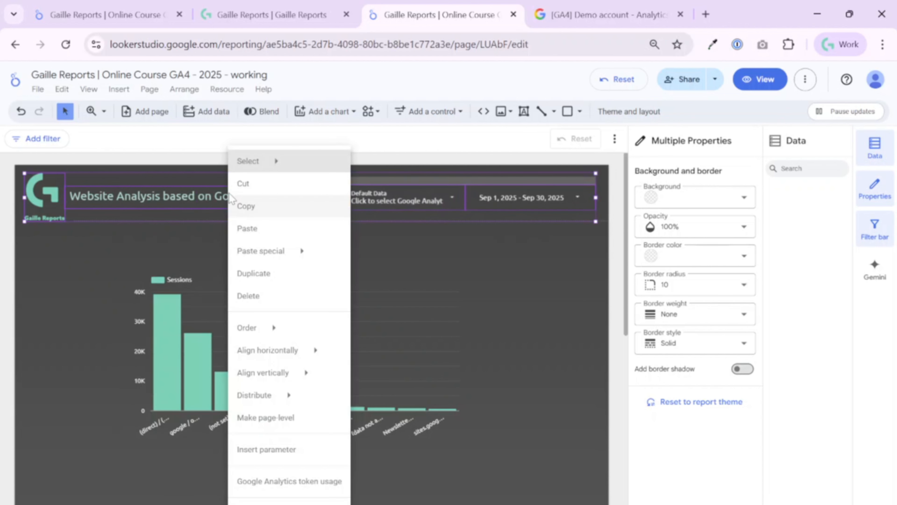
{"action": "mouse_move", "coordinate": [287, 402]}
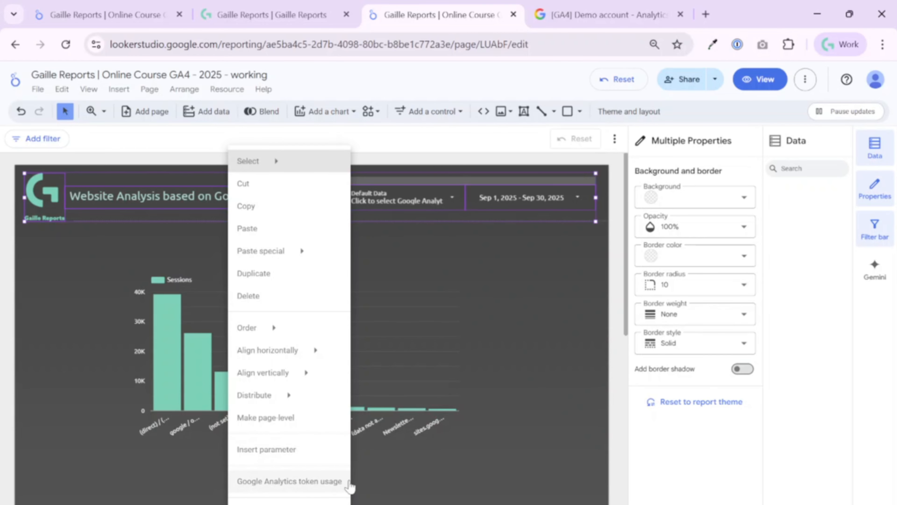
{"action": "left_click", "coordinate": [423, 281]}
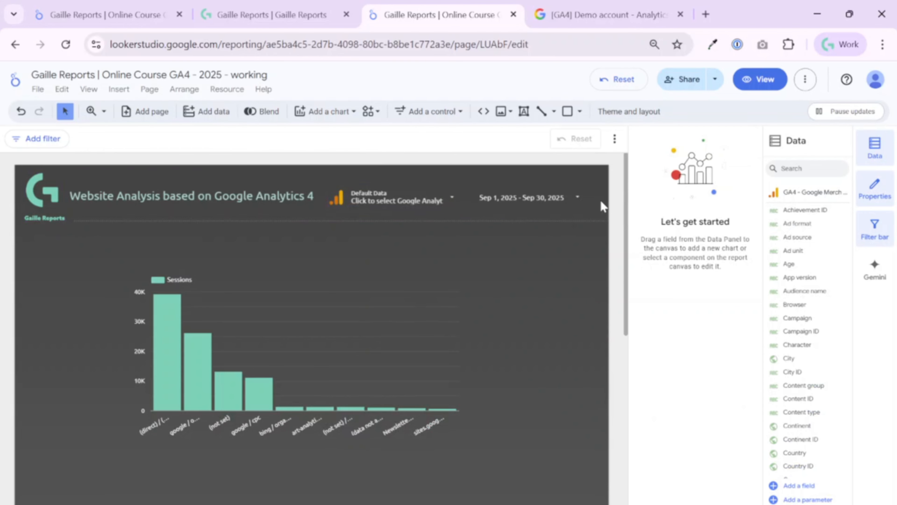
Compare the header with the finished Online Course GA4 - 2025 report, and review the available control types in the working report
{"action": "key", "text": "ctrl+1"}
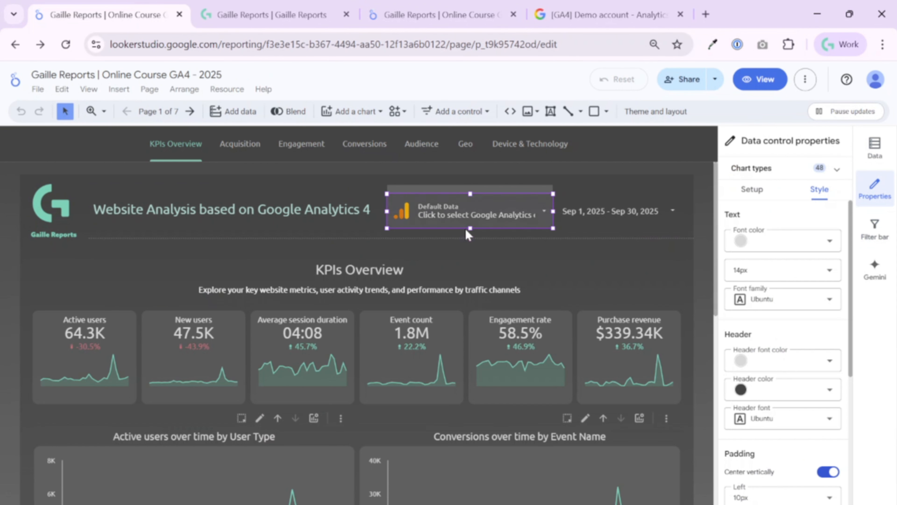
{"action": "left_click", "coordinate": [442, 10]}
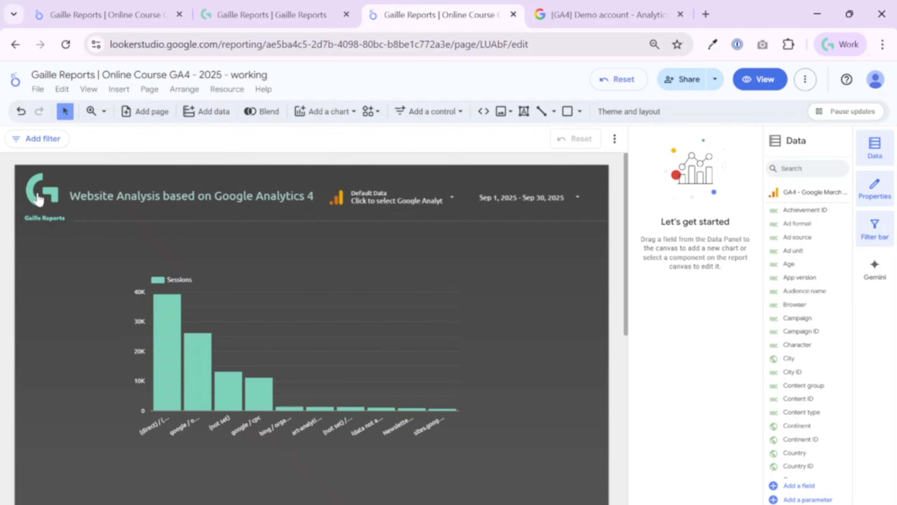
{"action": "left_click", "coordinate": [429, 111]}
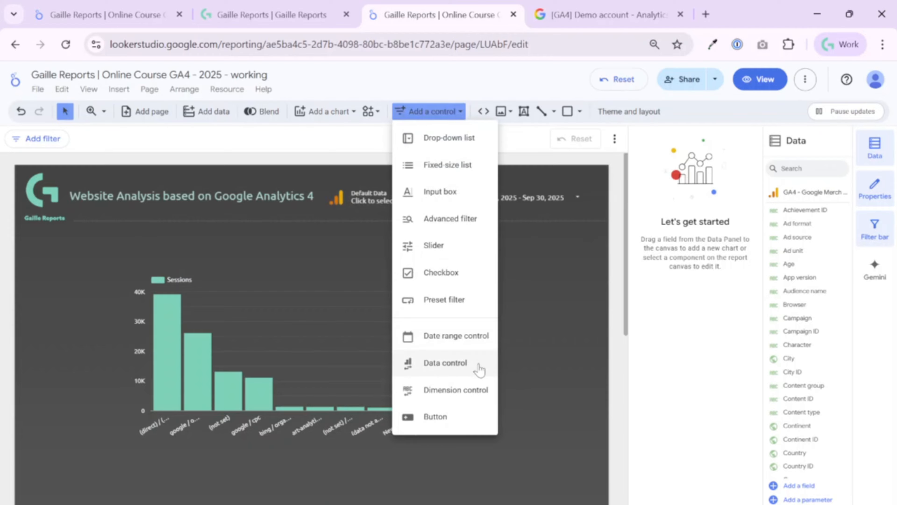
{"action": "left_click", "coordinate": [544, 258]}
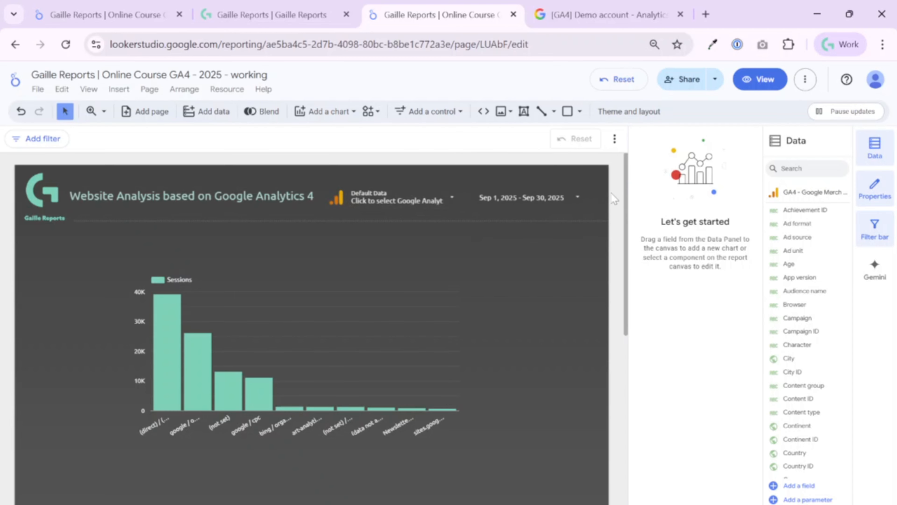
{"action": "left_click", "coordinate": [477, 207]}
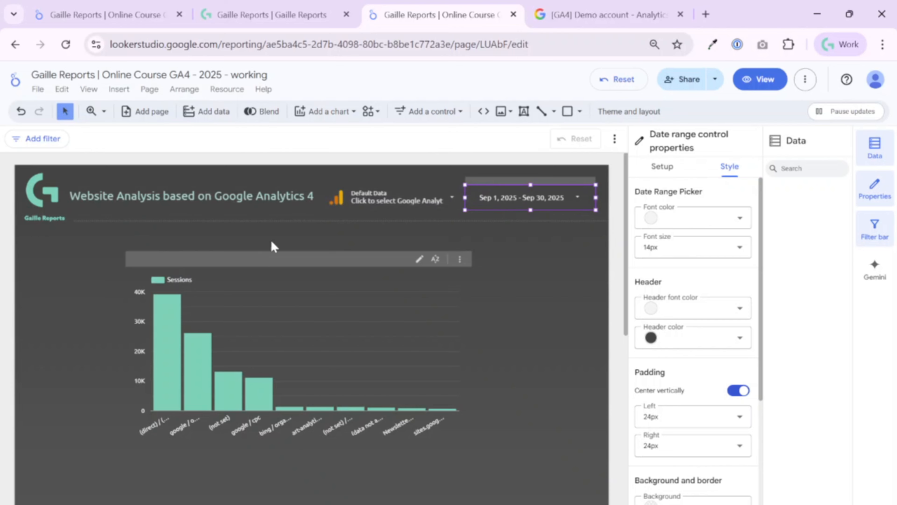
{"action": "left_click", "coordinate": [301, 228]}
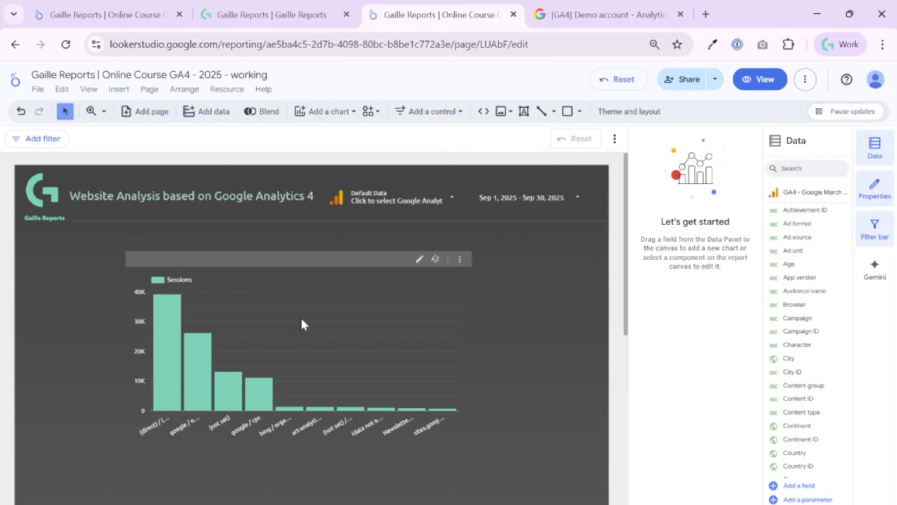
Move the sessions chart down the page and draw a rectangle across the full page width below the header line
{"action": "left_click_drag", "start_coordinate": [301, 370], "coordinate": [307, 427]}
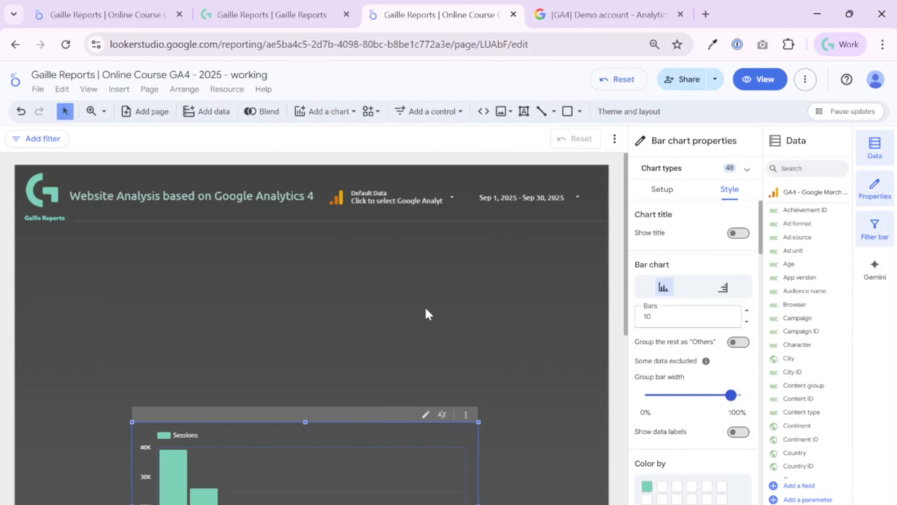
{"action": "left_click", "coordinate": [580, 112]}
{"action": "left_click", "coordinate": [606, 138]}
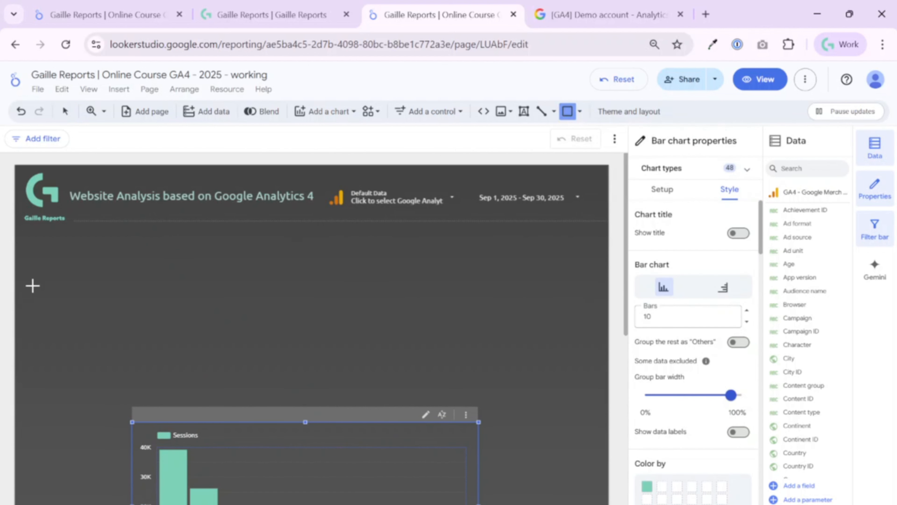
{"action": "left_click_drag", "start_coordinate": [16, 250], "coordinate": [611, 320]}
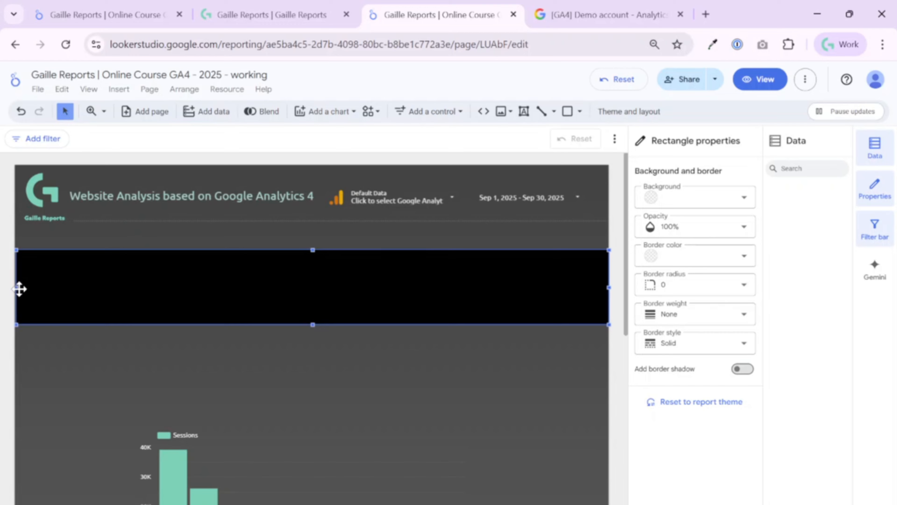
{"action": "left_click_drag", "start_coordinate": [18, 286], "coordinate": [15, 287]}
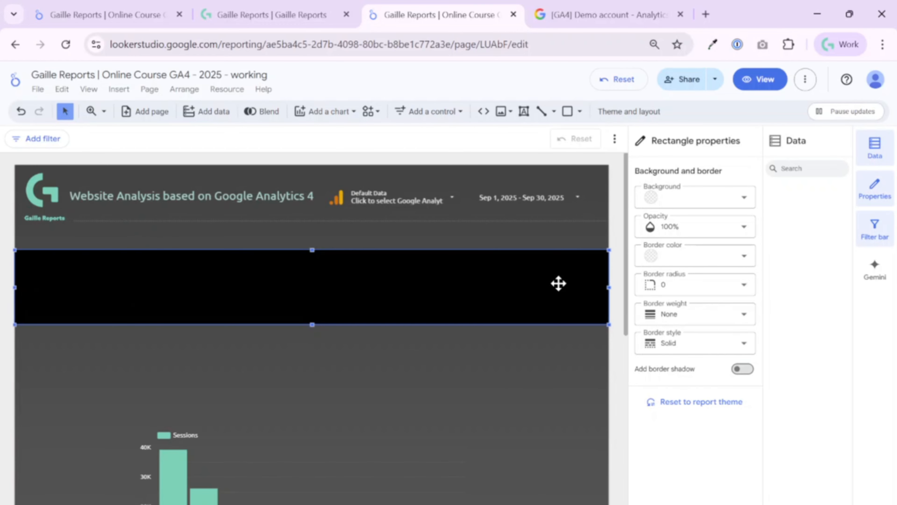
Make the rectangle's background transparent, add a border shadow to it, and deselect it
{"action": "left_click", "coordinate": [712, 205]}
{"action": "left_click", "coordinate": [763, 209]}
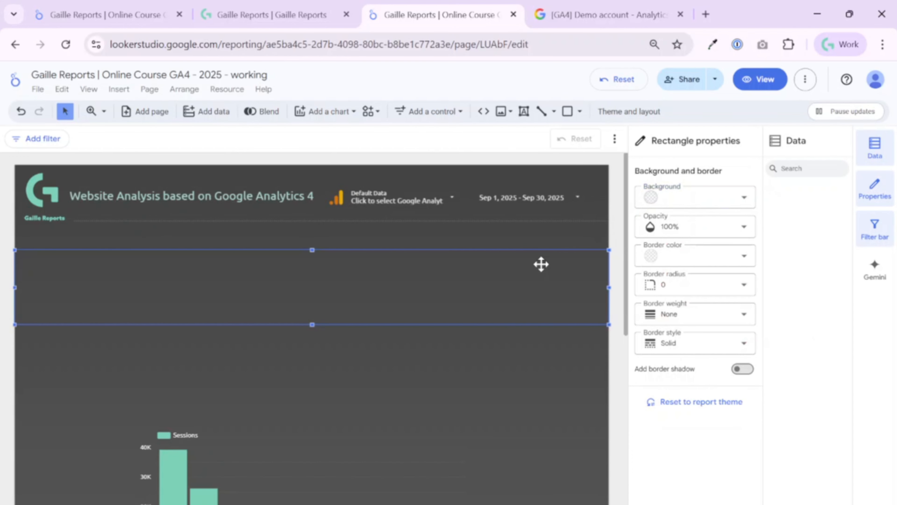
{"action": "left_click", "coordinate": [745, 369]}
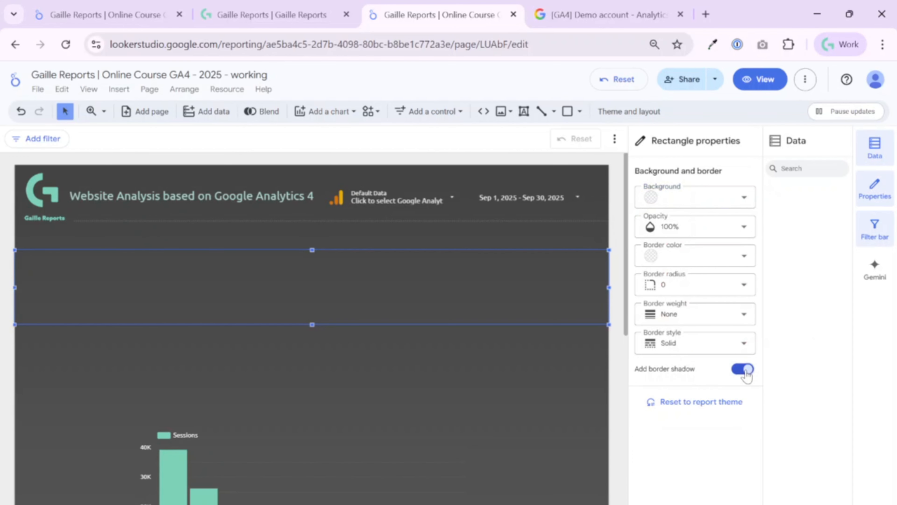
{"action": "left_click", "coordinate": [396, 358]}
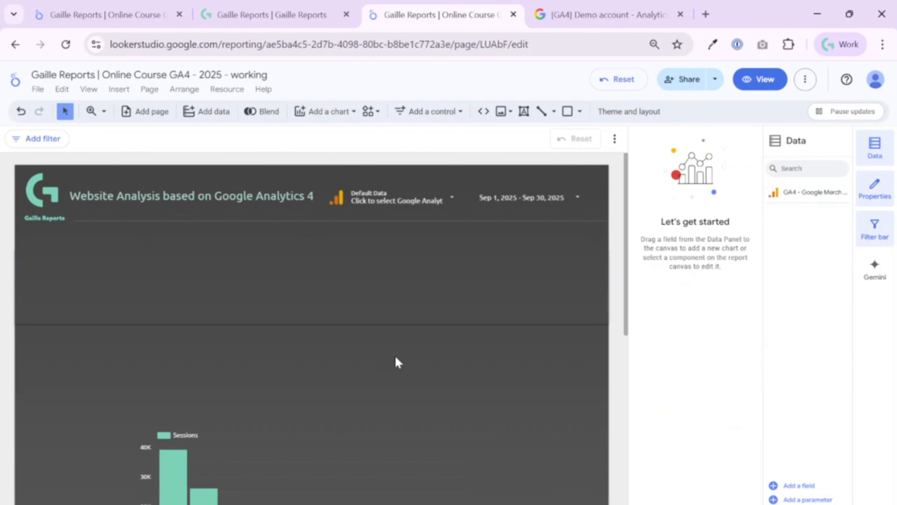